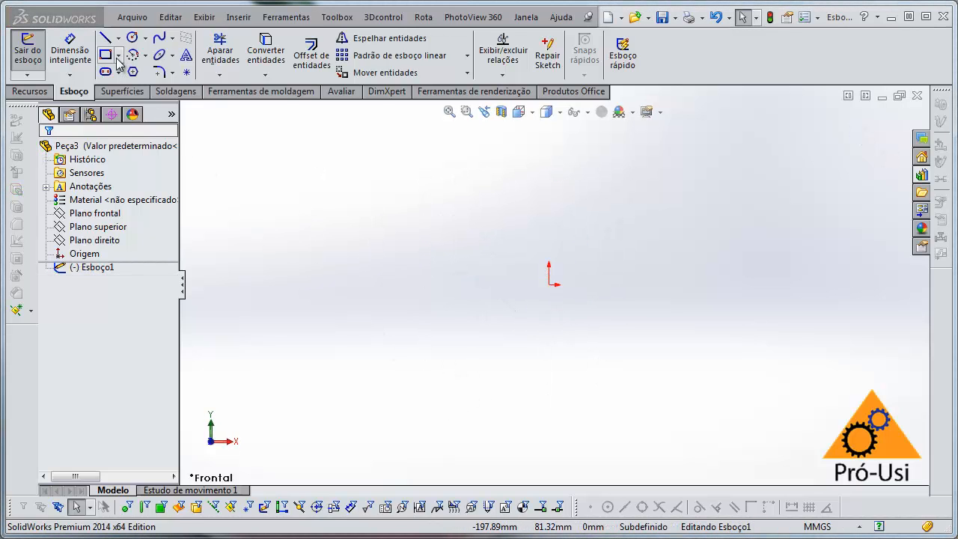
# Sketch a horizontal line above and to the left of the origin, with its automatic horizontal relation.
pyautogui.click(106, 38)
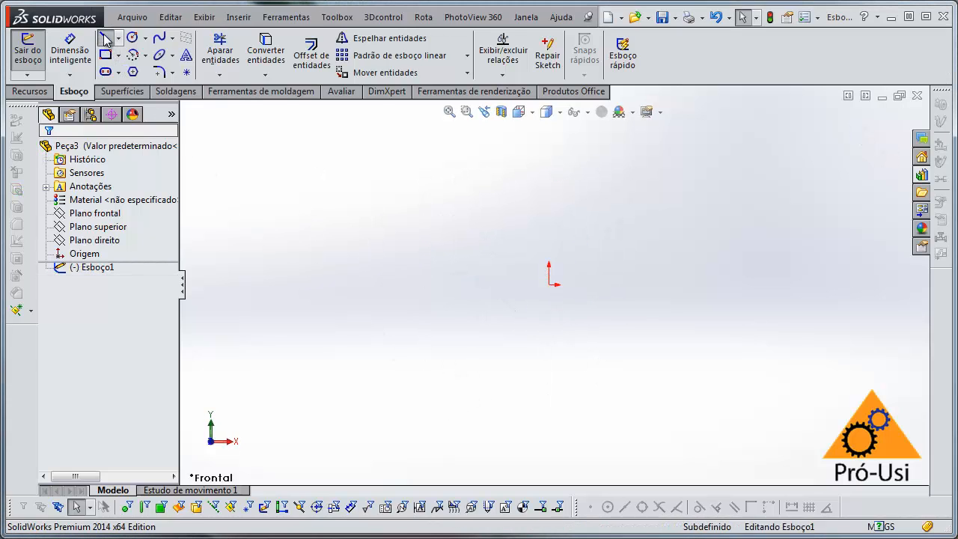
pyautogui.click(300, 207)
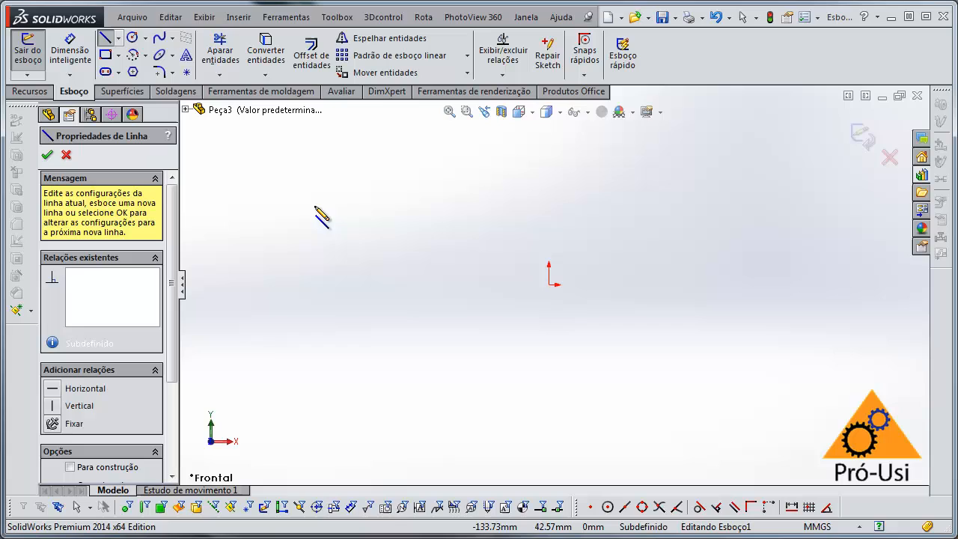
pyautogui.click(439, 205)
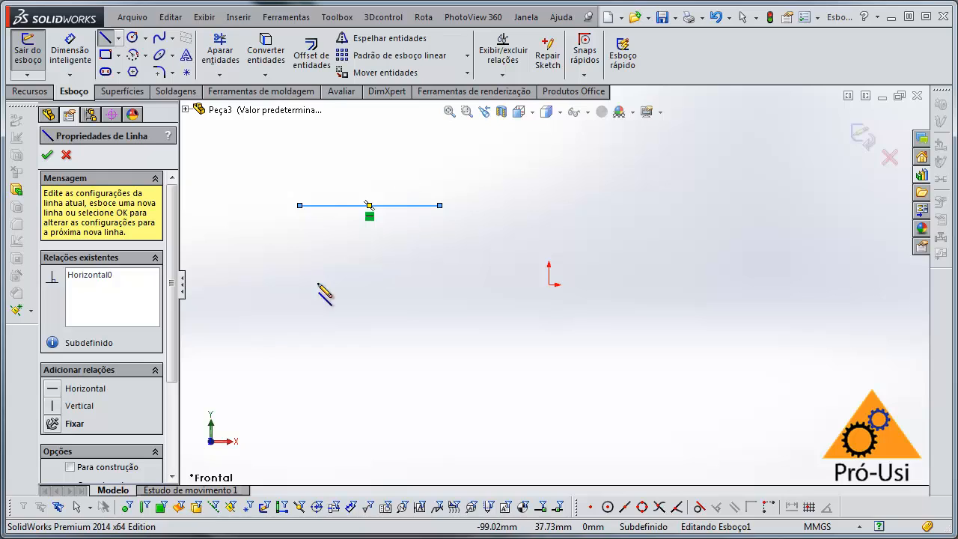
pyautogui.press('Escape')
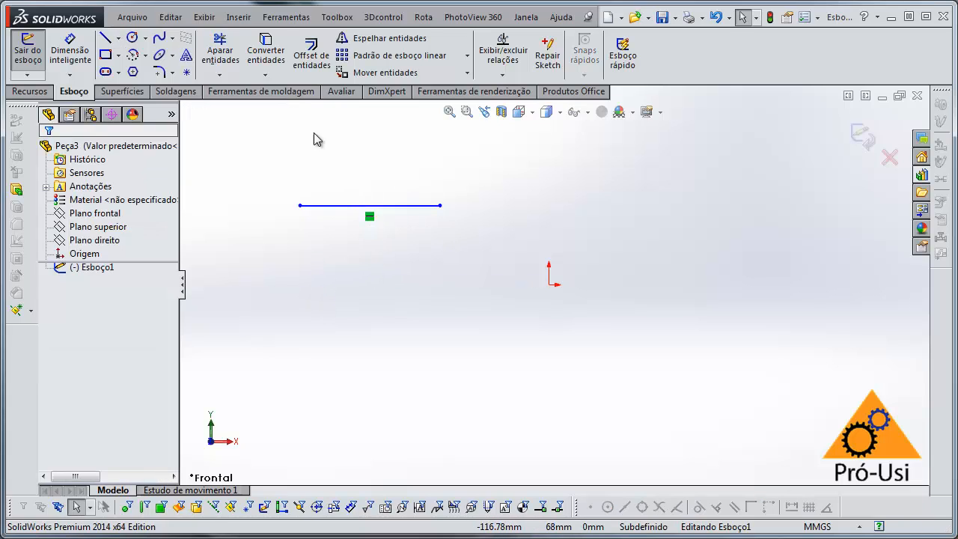
# Turn off automatic relations in the sketch settings.
pyautogui.click(280, 24)
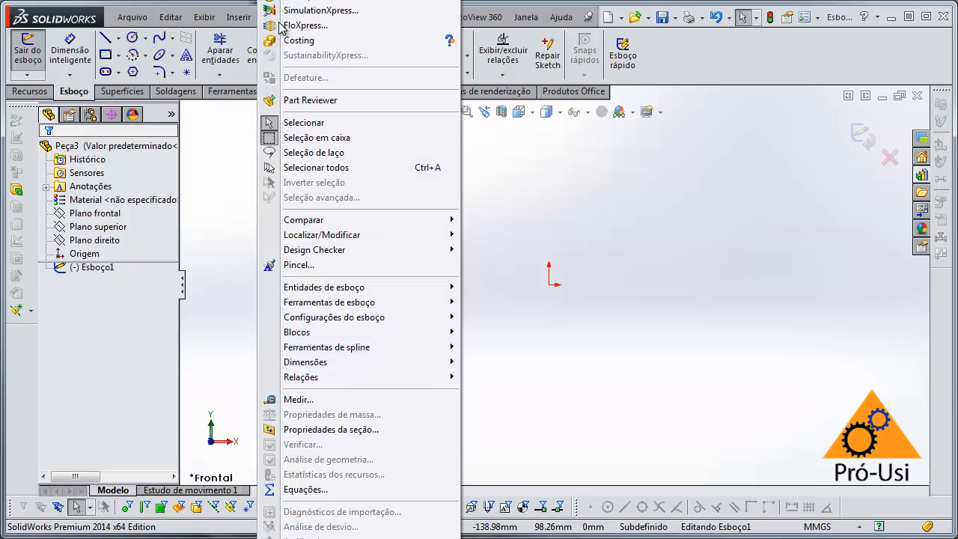
pyautogui.moveTo(366, 321)
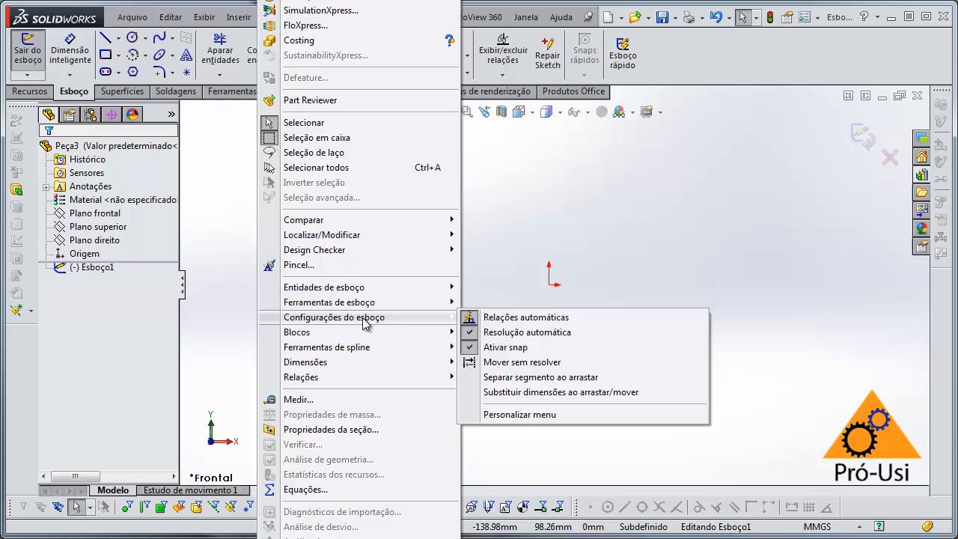
pyautogui.click(512, 320)
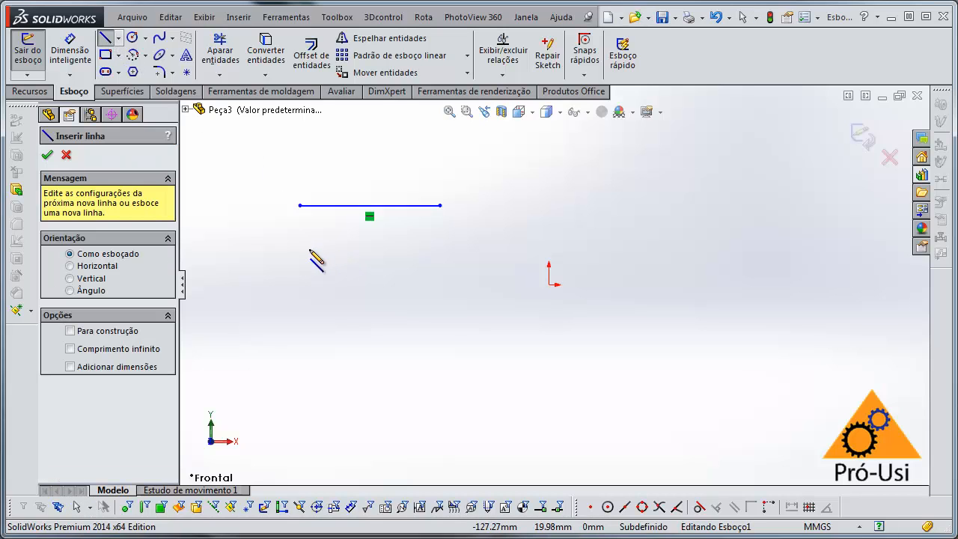
# Sketch a second level line directly below the first, matching its length, without any automatic relation.
pyautogui.click(299, 254)
pyautogui.doubleClick(440, 254)
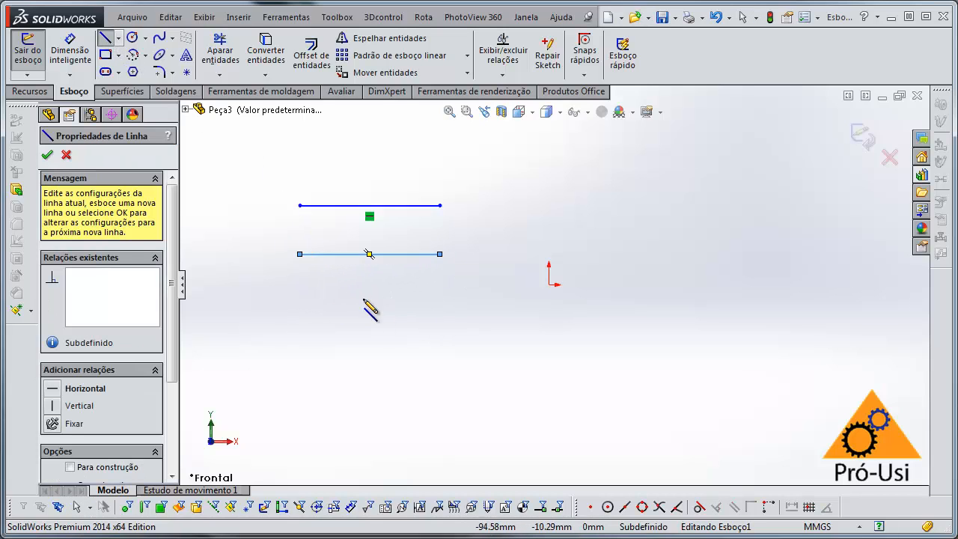
pyautogui.press('Escape')
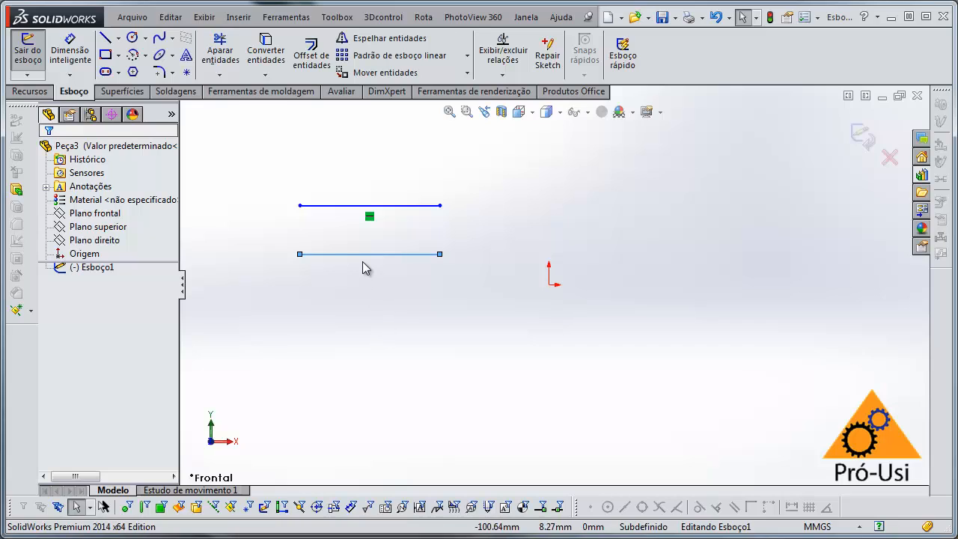
pyautogui.click(383, 320)
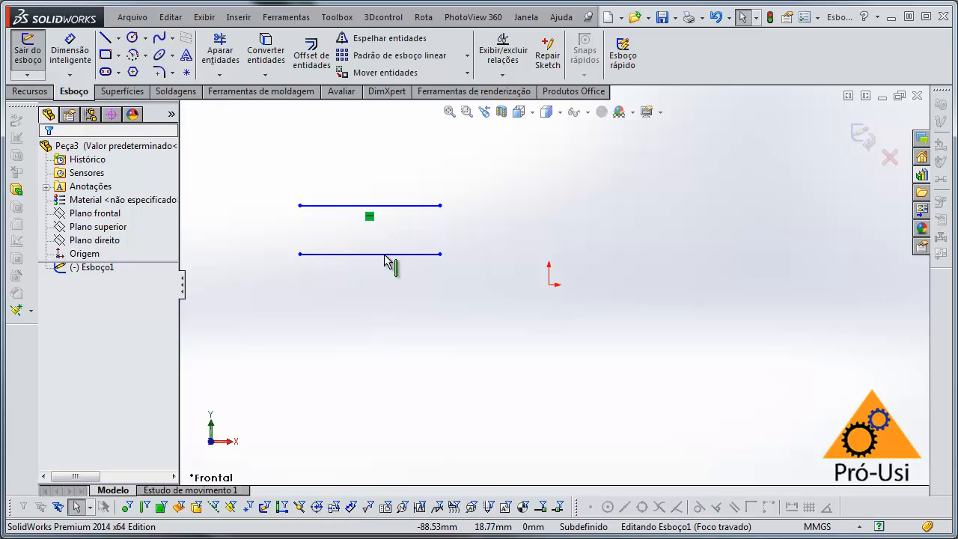
# Turn automatic relations back on in the sketch settings.
pyautogui.click(283, 18)
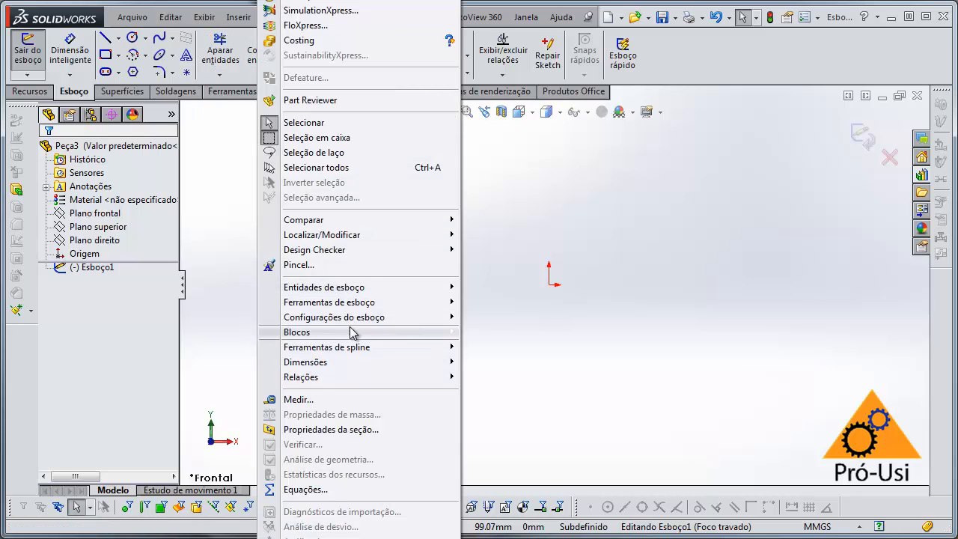
pyautogui.moveTo(351, 322)
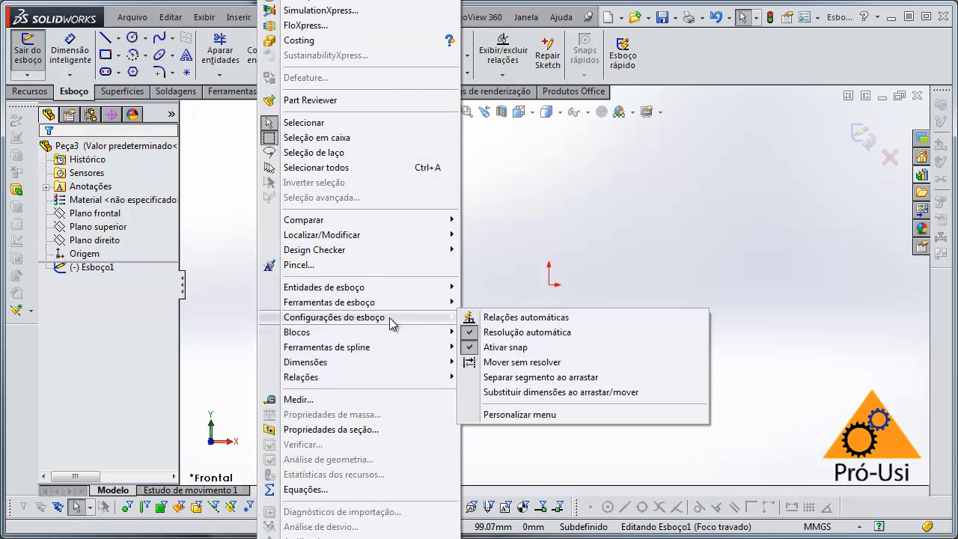
pyautogui.click(512, 319)
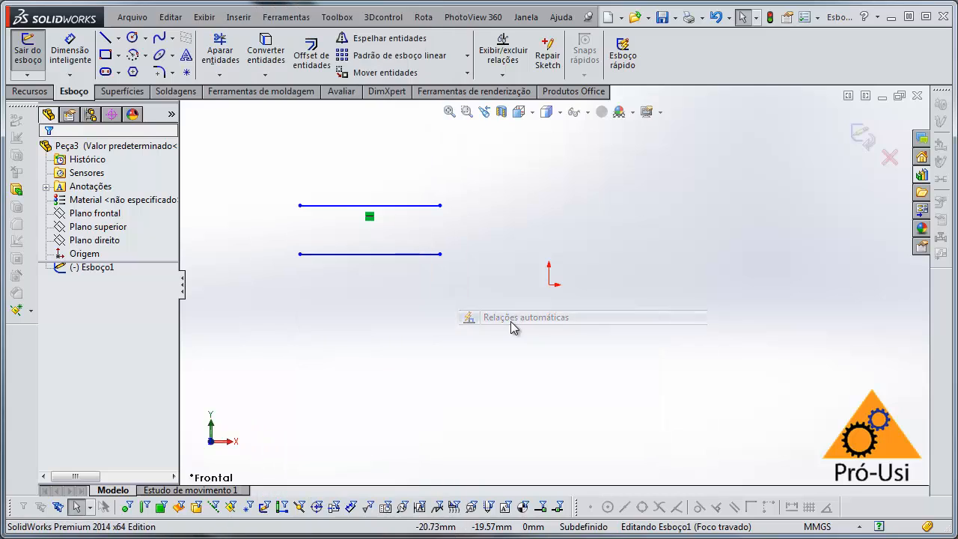
# Sketch a third line with a horizontal relation below the two existing lines.
pyautogui.click(110, 45)
pyautogui.click(306, 334)
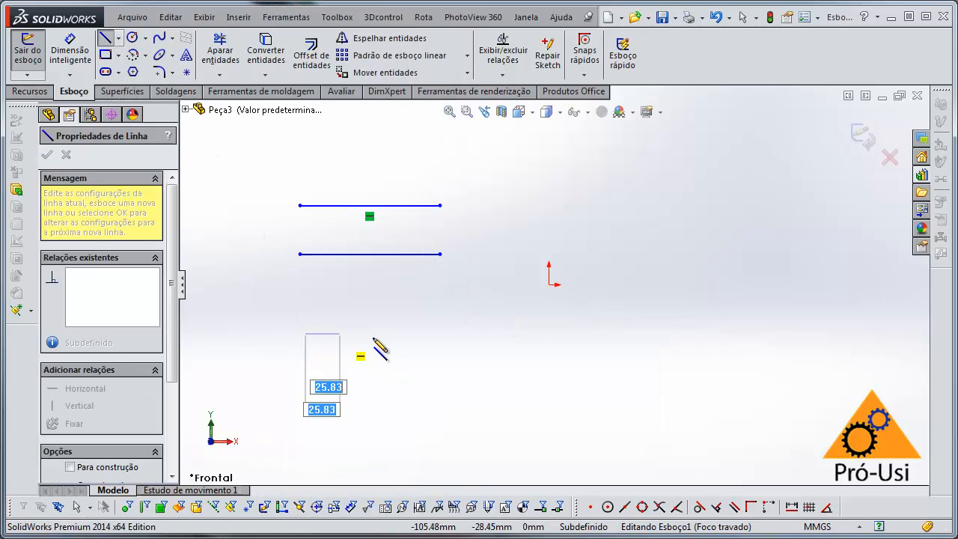
pyautogui.click(435, 334)
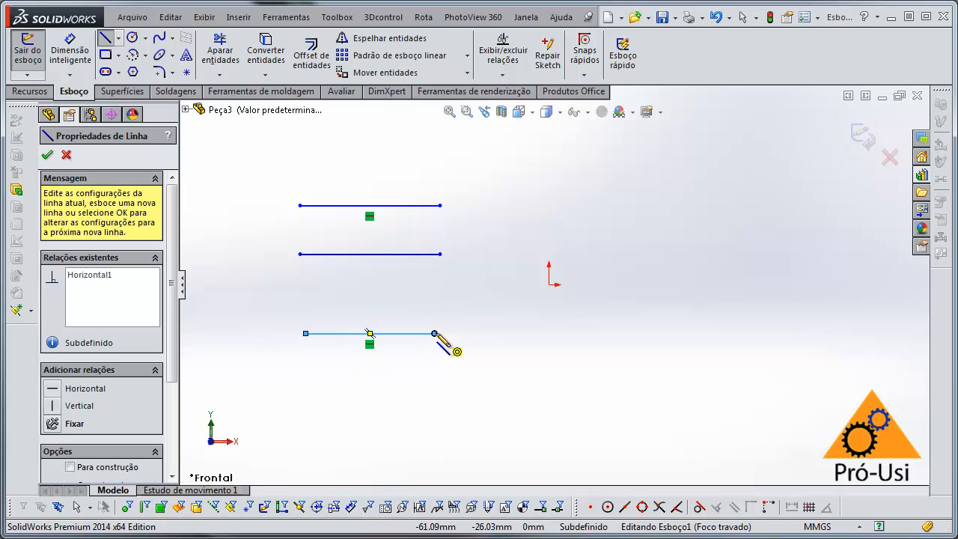
# Add a tangent quarter arc curving downward from the right endpoint of the lowest line.
pyautogui.click(133, 53)
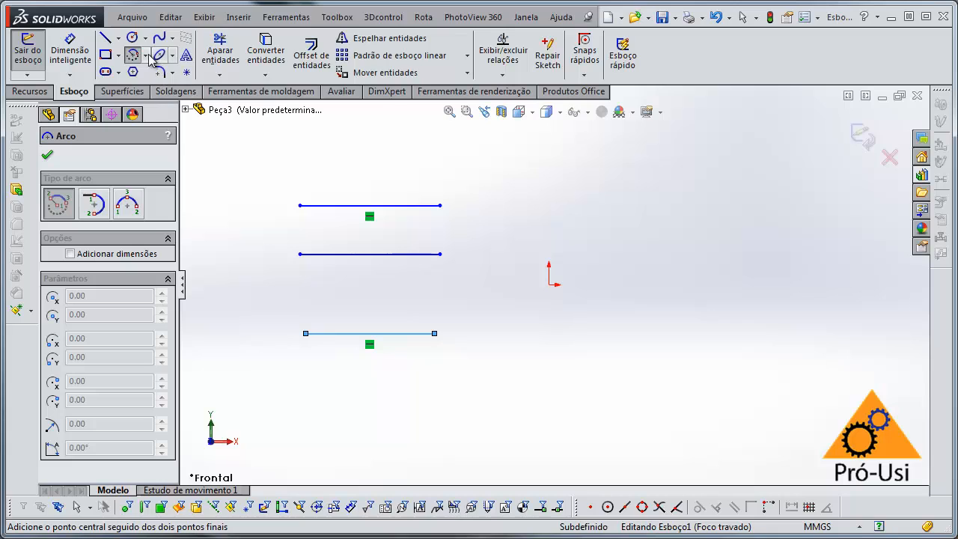
pyautogui.click(146, 55)
pyautogui.click(179, 87)
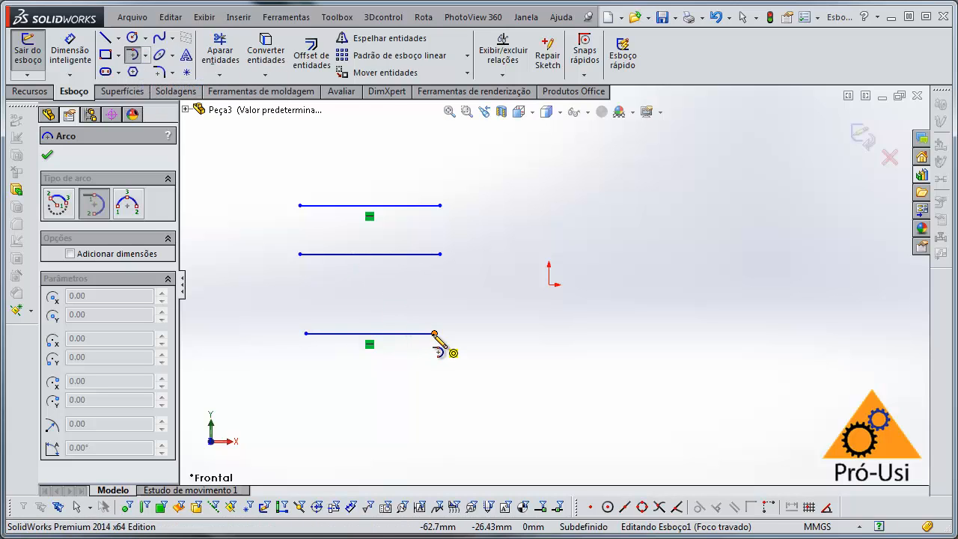
pyautogui.click(435, 333)
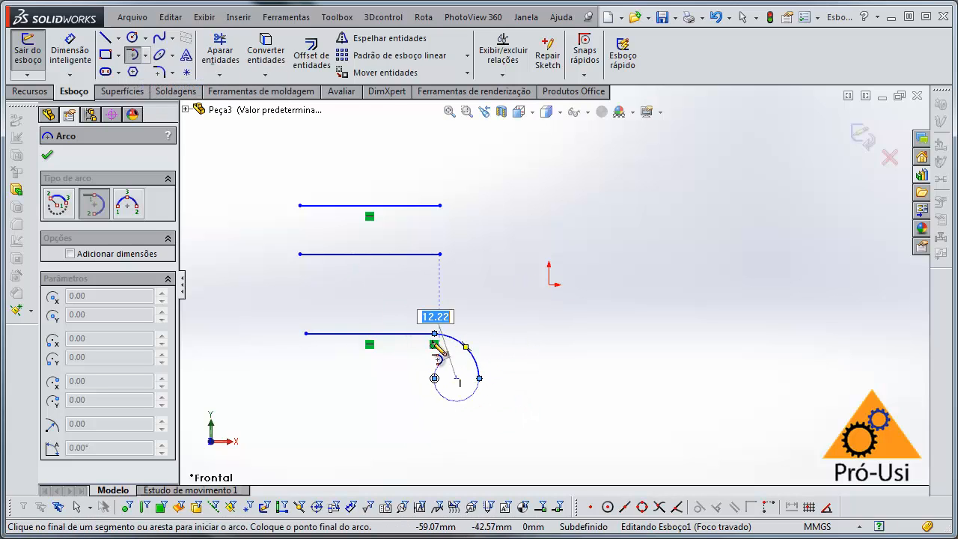
pyautogui.press('Escape')
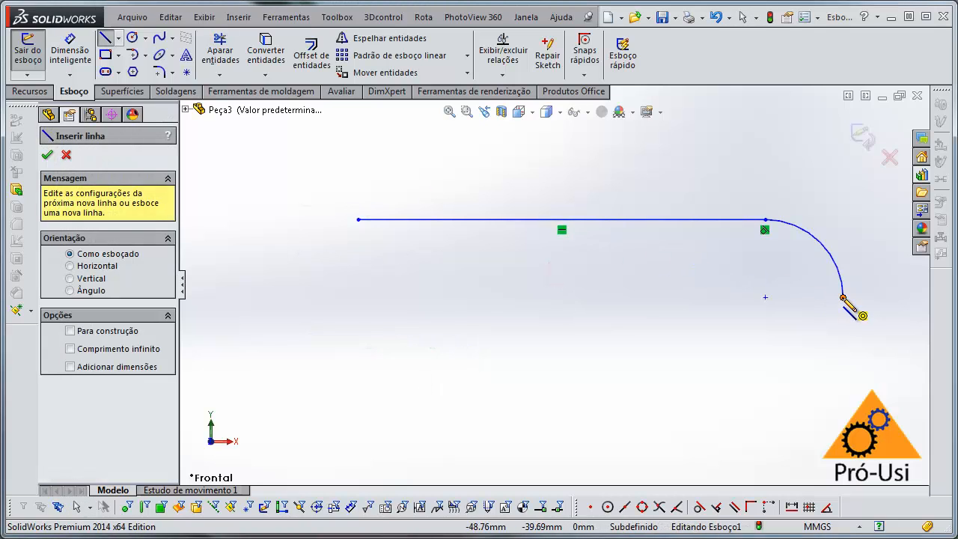
# Sketch a chain of lines down from the arc's end, then left and up in two steps to run just beneath the top line.
pyautogui.click(844, 298)
pyautogui.click(844, 346)
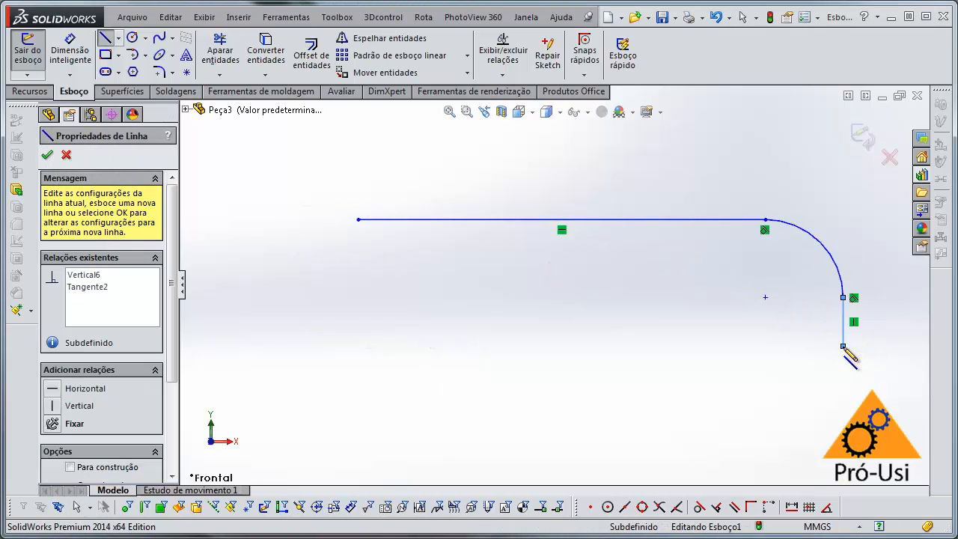
pyautogui.click(800, 346)
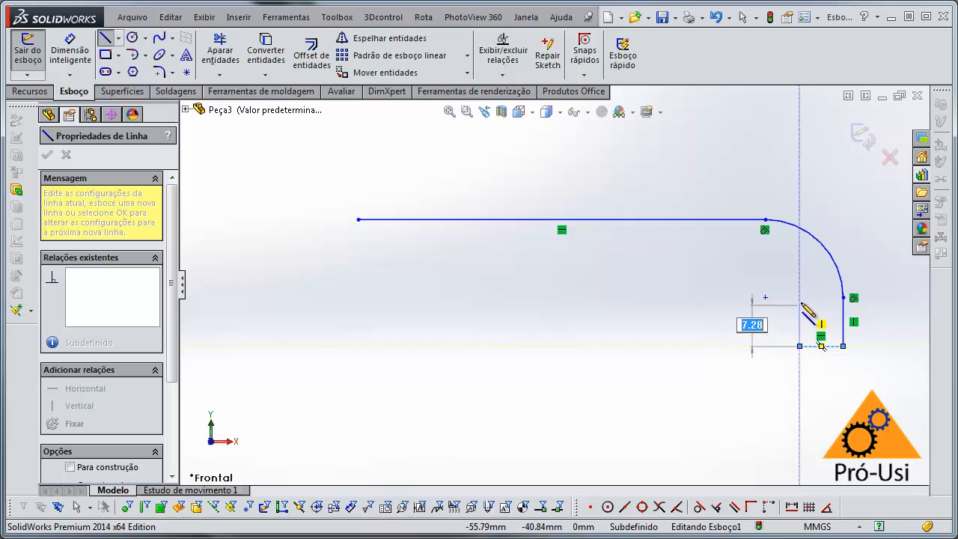
pyautogui.click(800, 272)
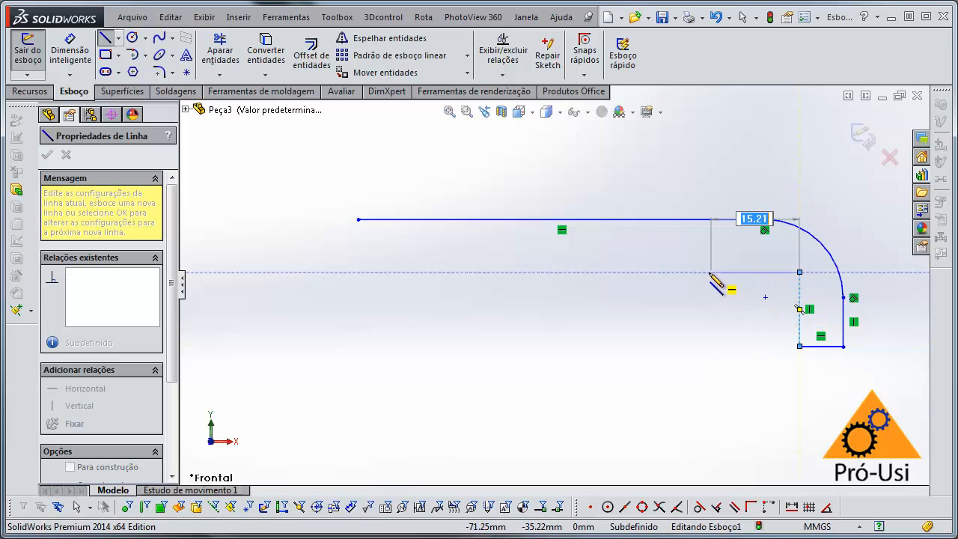
pyautogui.click(708, 272)
pyautogui.click(708, 236)
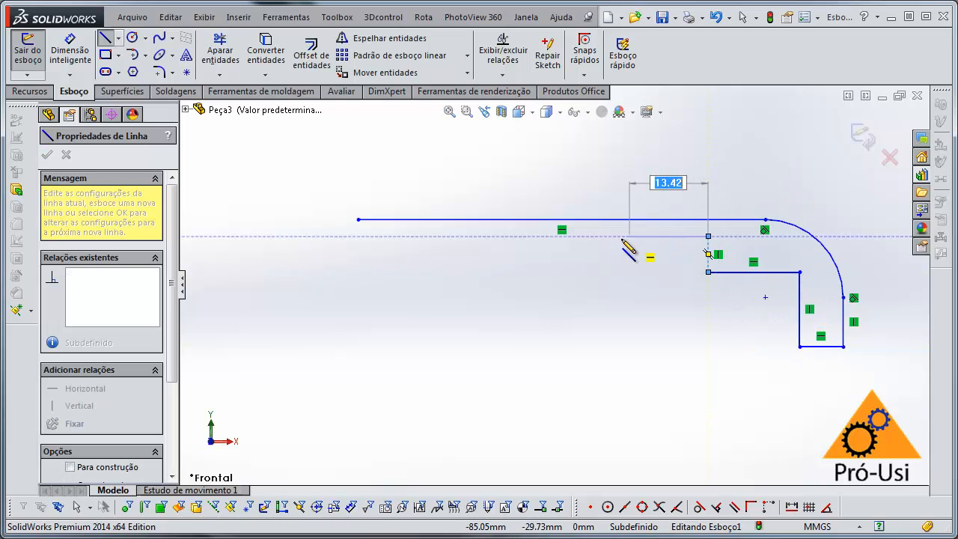
pyautogui.click(594, 236)
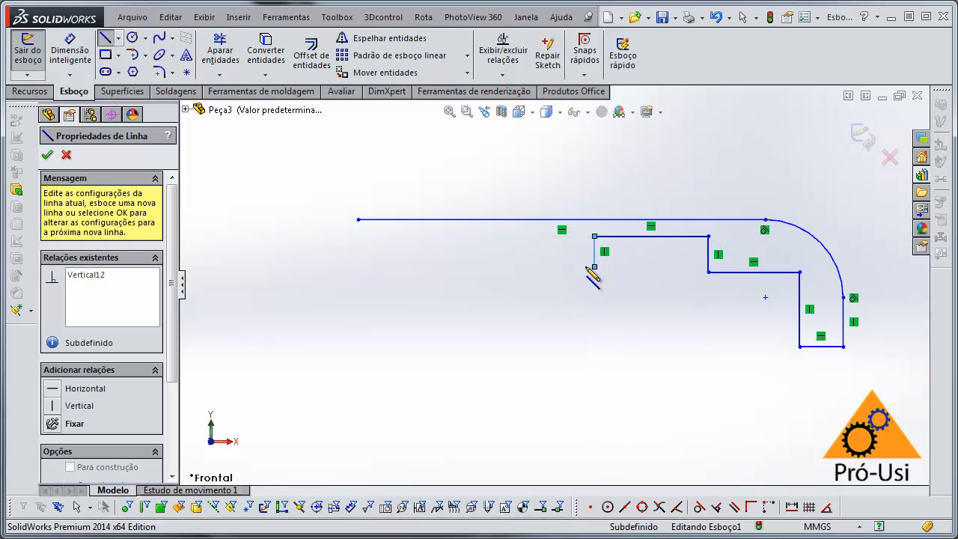
# Continue the underside with a downward tab about 5.2 mm high and a short left foot, closing the profile with a left edge about 9 mm long.
pyautogui.click(594, 266)
pyautogui.click(529, 266)
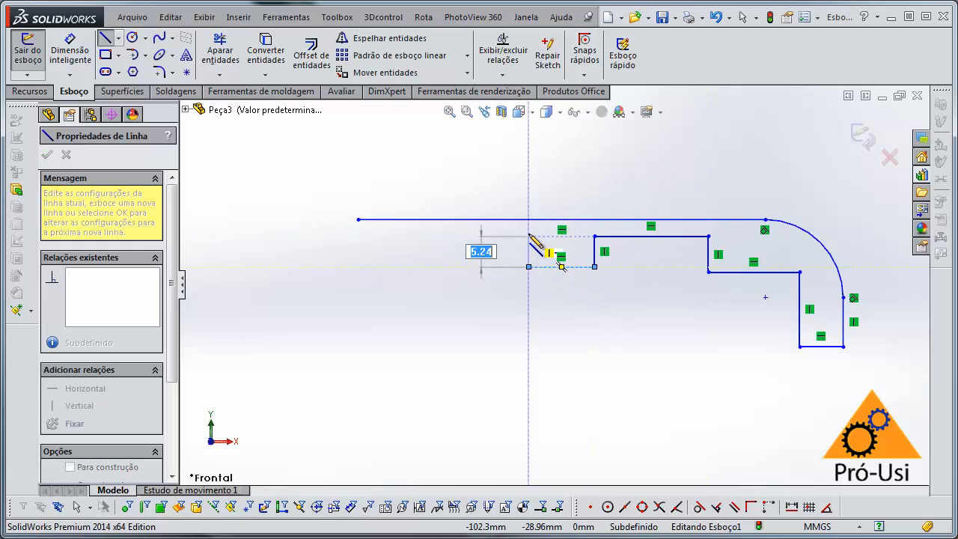
pyautogui.click(529, 236)
pyautogui.click(373, 236)
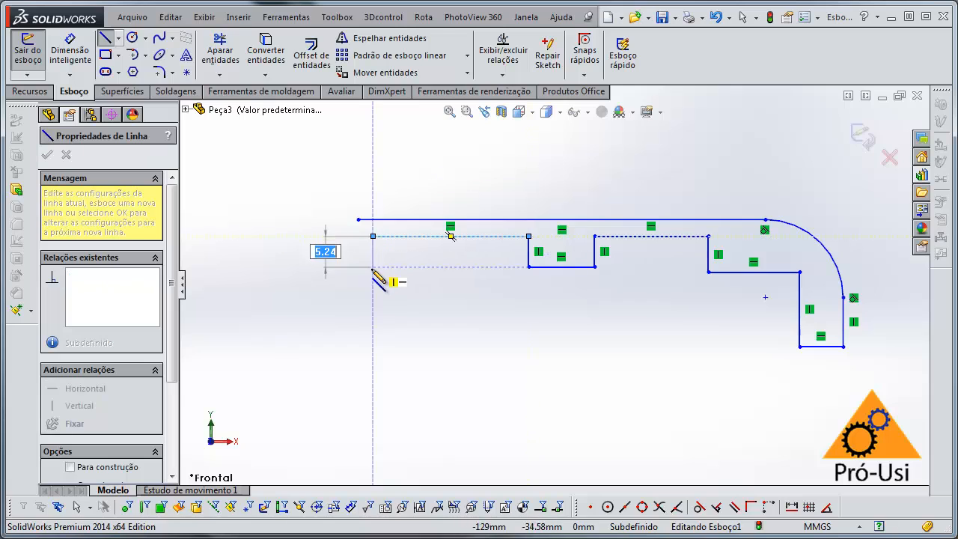
pyautogui.click(372, 271)
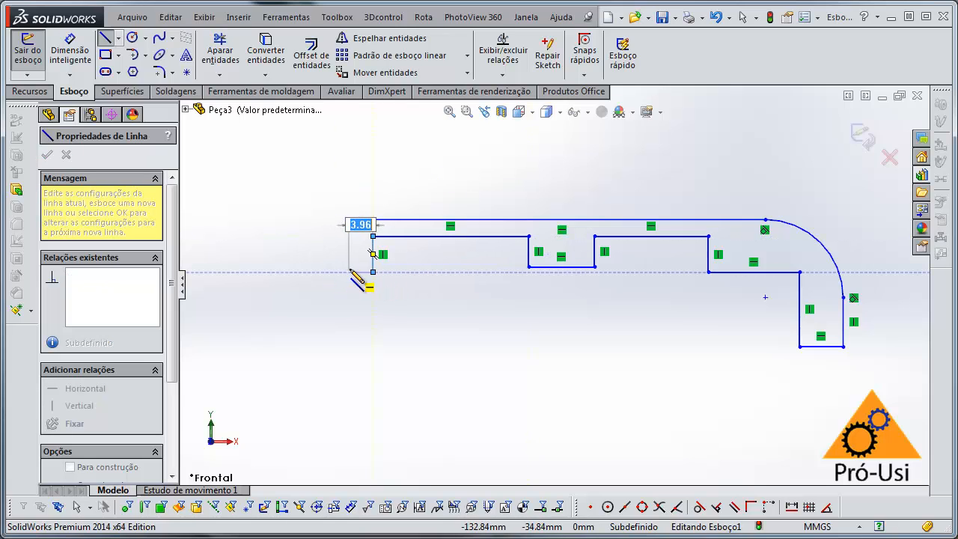
pyautogui.scroll(-5, 359, 276)
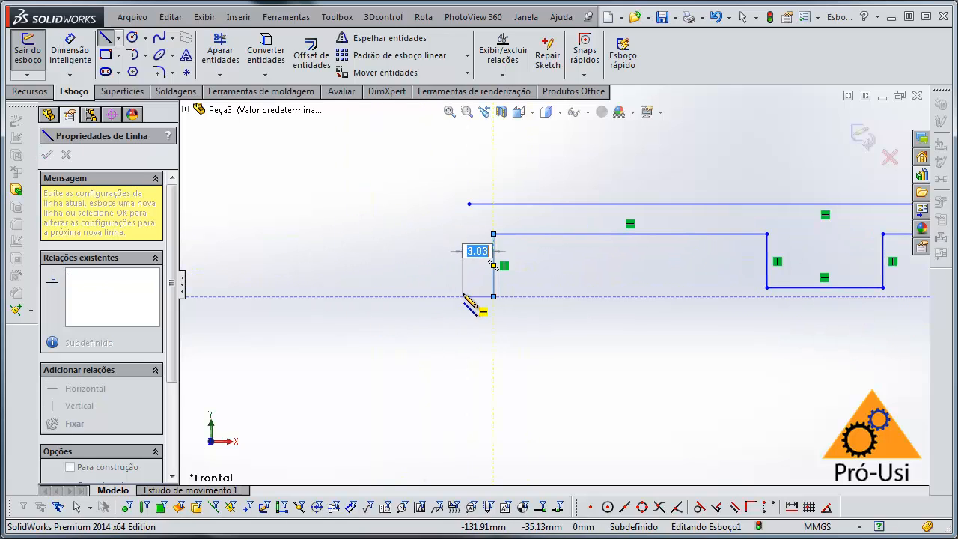
pyautogui.click(469, 296)
pyautogui.click(469, 205)
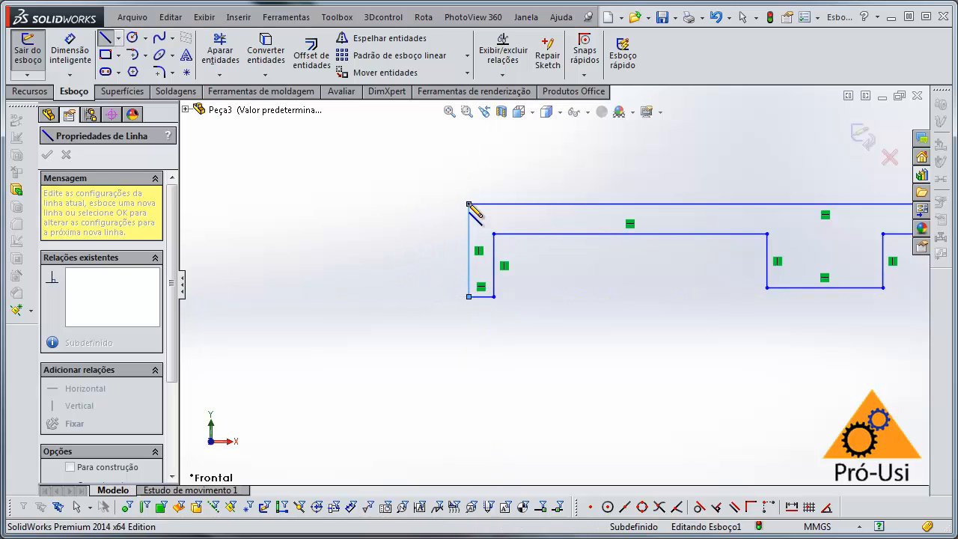
pyautogui.press('Escape')
# Hide the sketch relation symbols and select the profile's left vertical line to inspect its relations.
pyautogui.scroll(6, 530, 352)
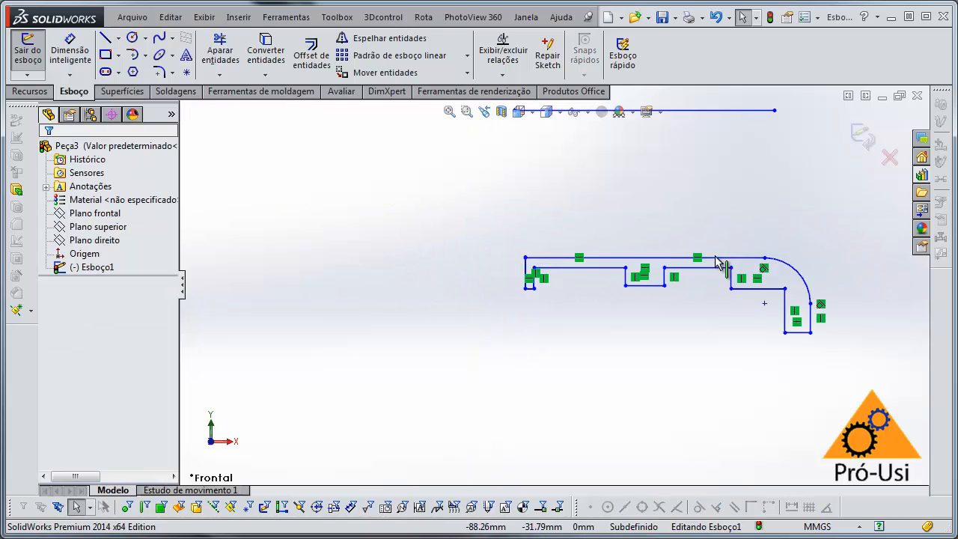
pyautogui.scroll(-3, 723, 272)
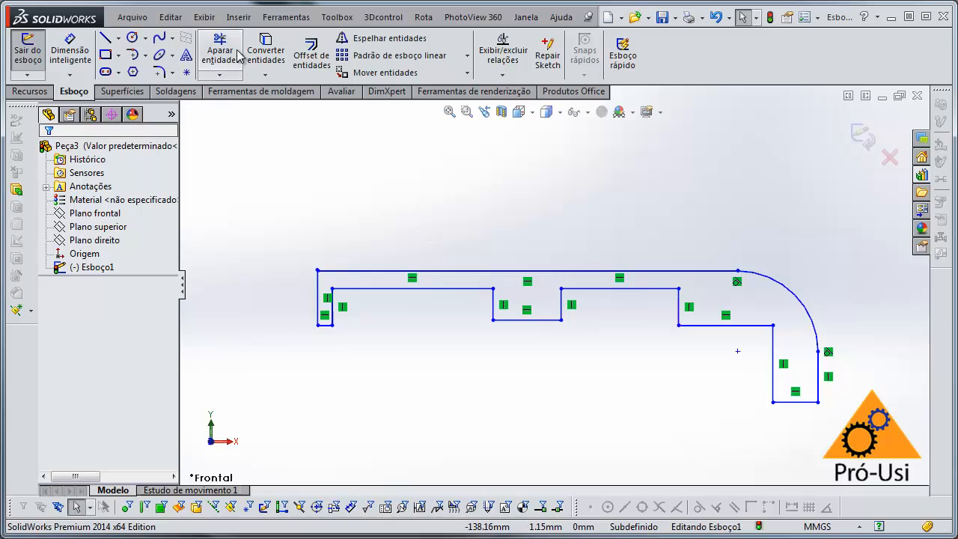
pyautogui.click(204, 17)
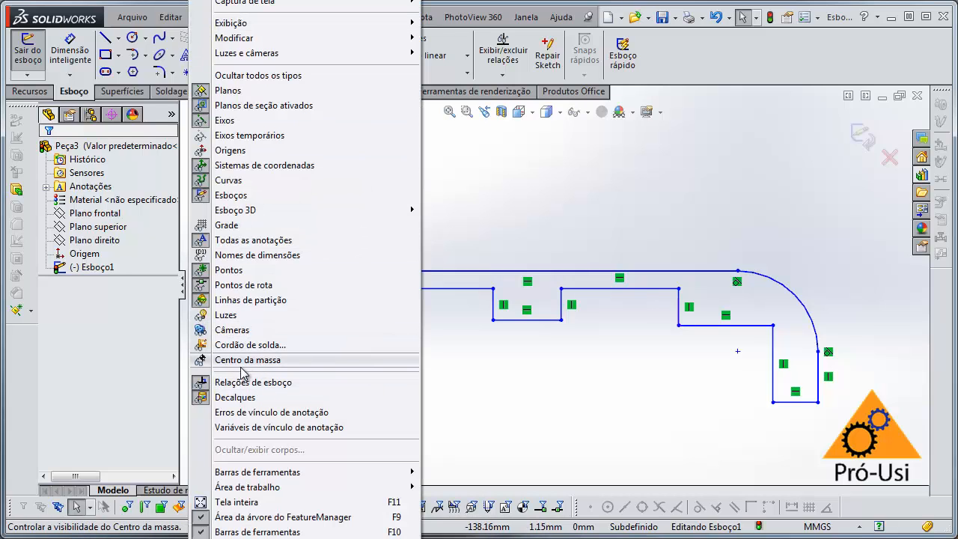
pyautogui.click(476, 208)
pyautogui.click(212, 17)
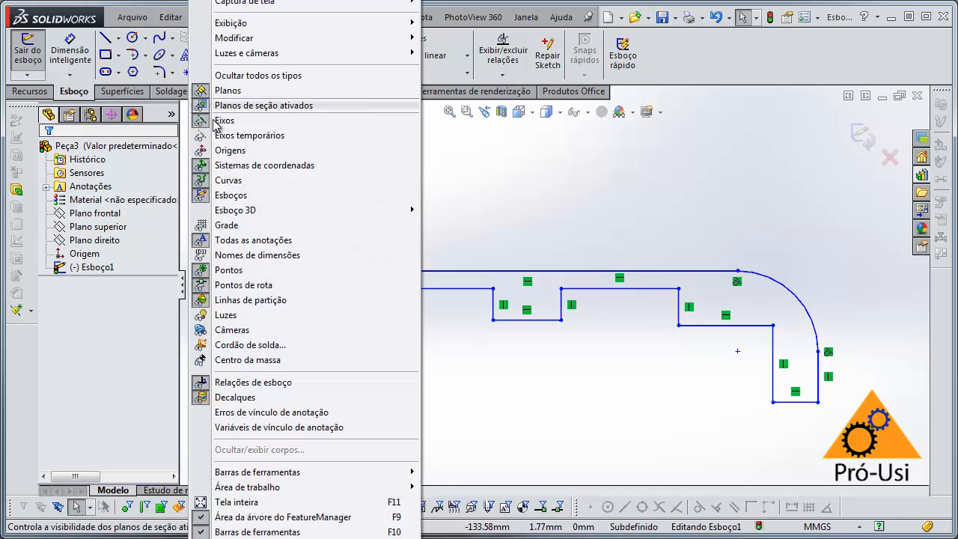
pyautogui.click(243, 383)
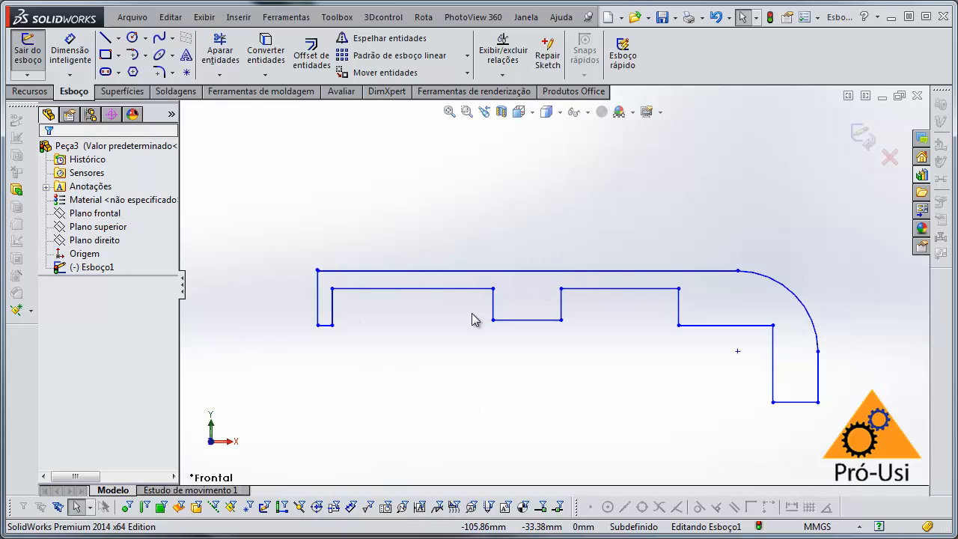
pyautogui.click(319, 313)
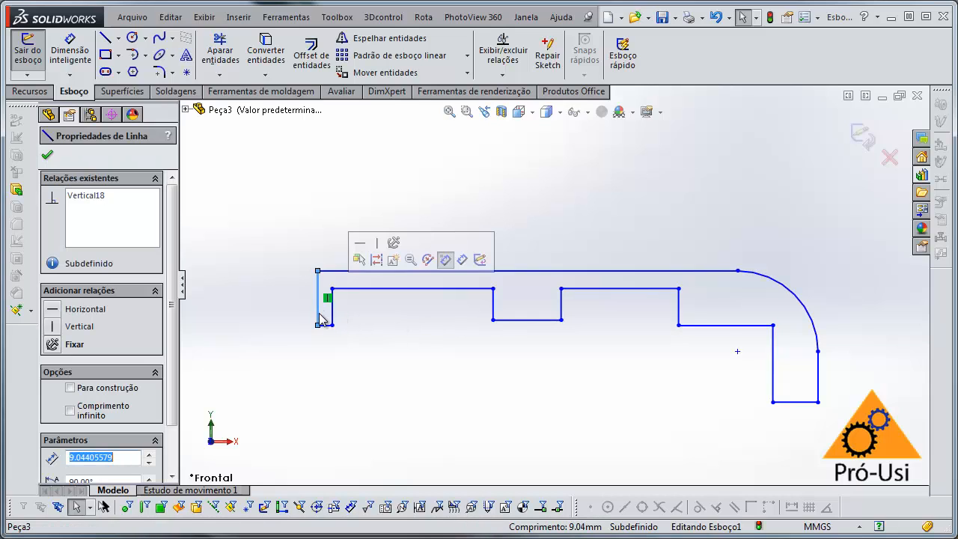
# Inspect the existing relations of the profile's left vertical line and of the quarter arc at its right end.
pyautogui.scroll(-3, 326, 308)
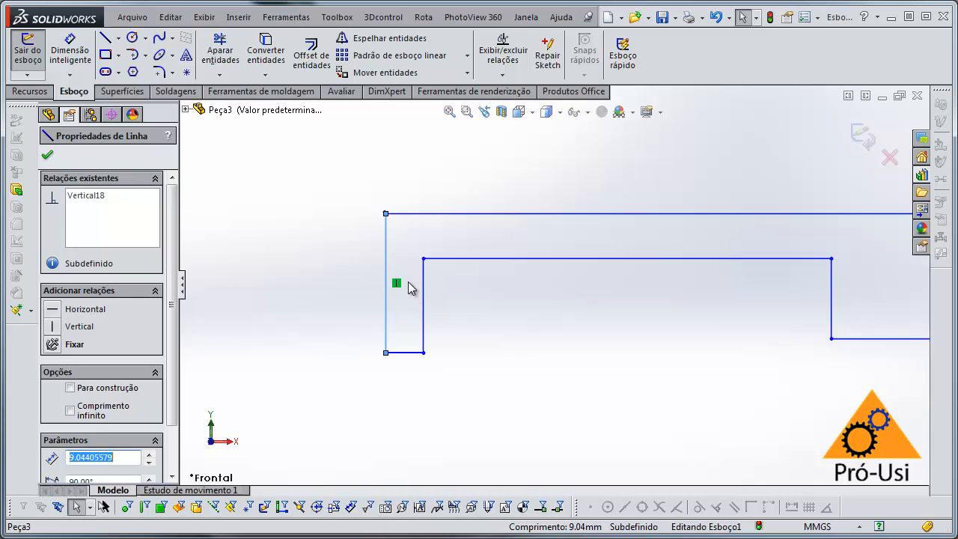
pyautogui.click(507, 334)
pyautogui.scroll(1, 506, 331)
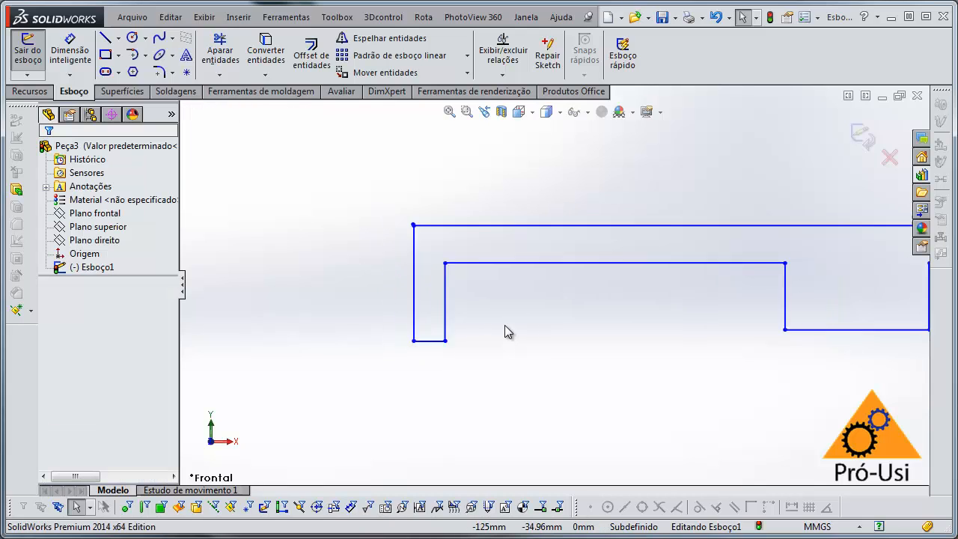
pyautogui.scroll(1, 618, 242)
pyautogui.scroll(2, 584, 284)
pyautogui.scroll(1, 846, 307)
pyautogui.scroll(1, 846, 307)
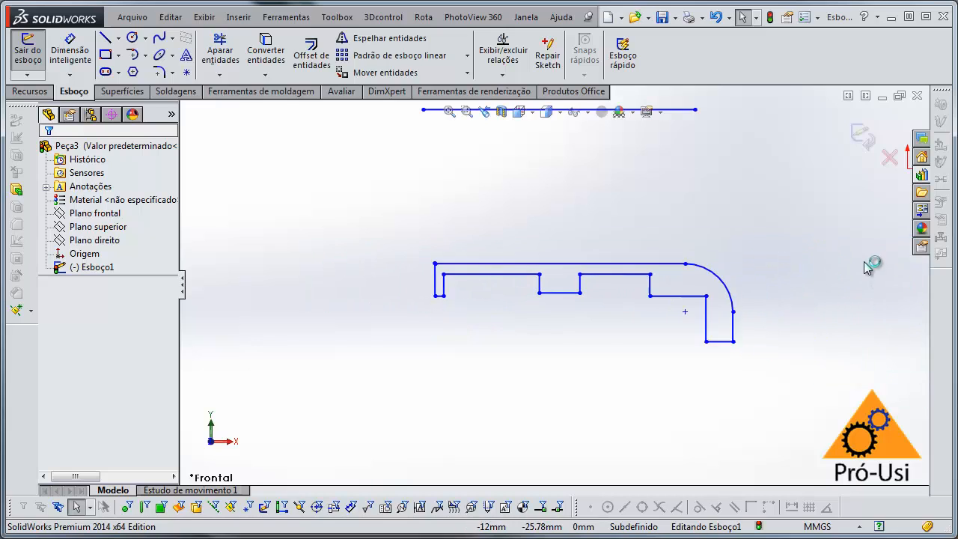
pyautogui.scroll(-5, 813, 261)
pyautogui.click(545, 310)
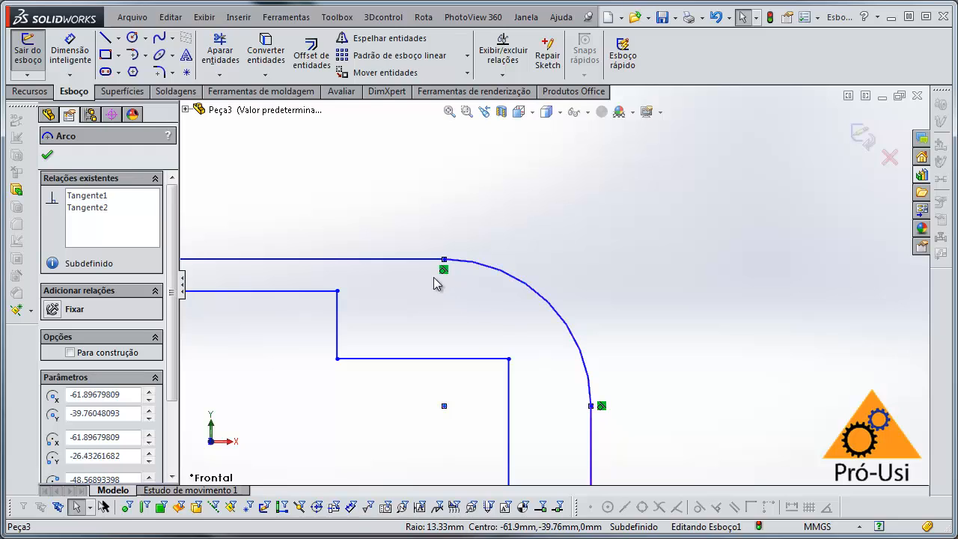
pyautogui.click(510, 337)
# Turn the display of sketch relation symbols back on.
pyautogui.scroll(5, 562, 334)
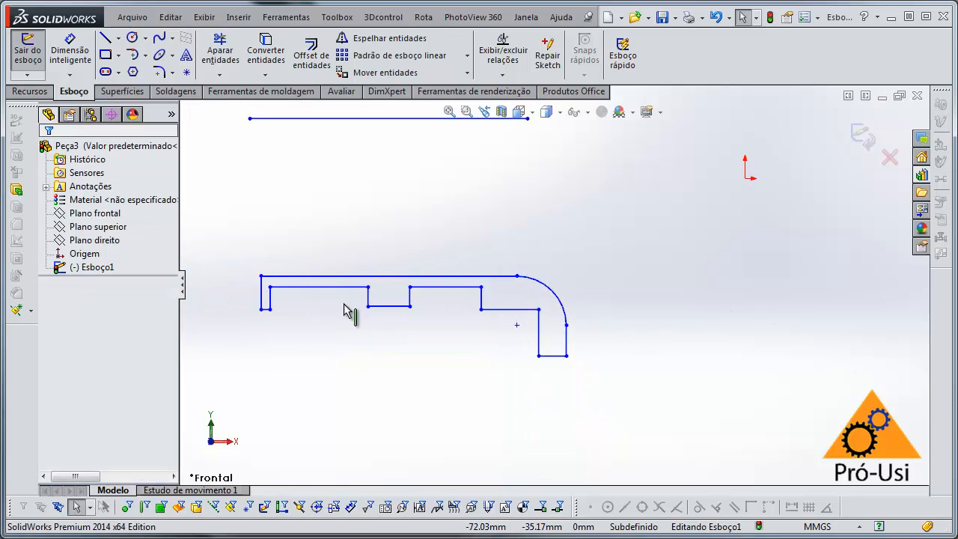
pyautogui.scroll(-4, 345, 311)
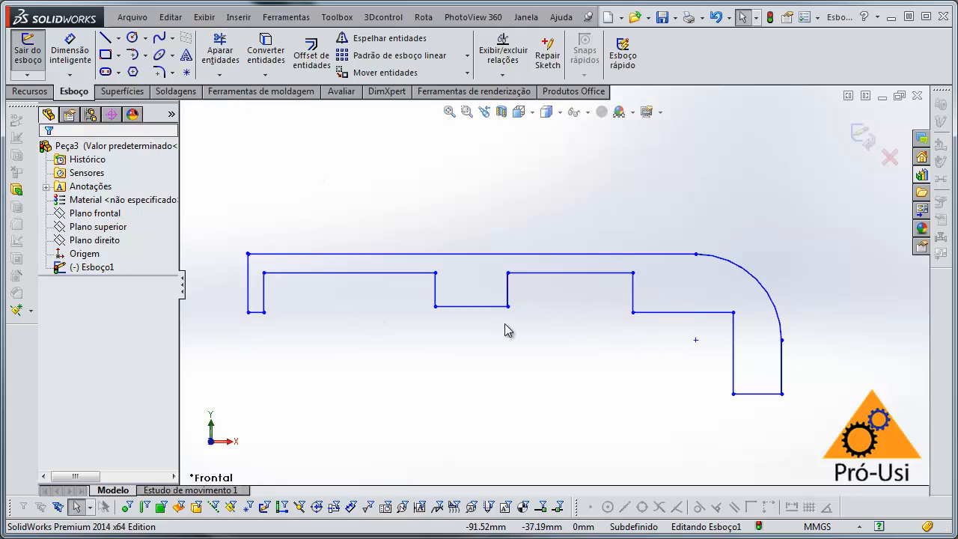
pyautogui.click(207, 17)
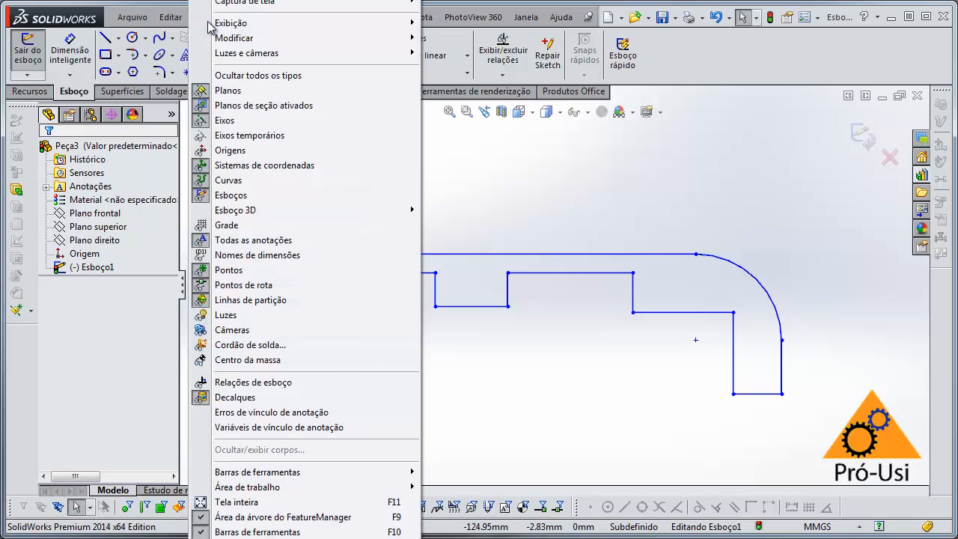
pyautogui.click(232, 384)
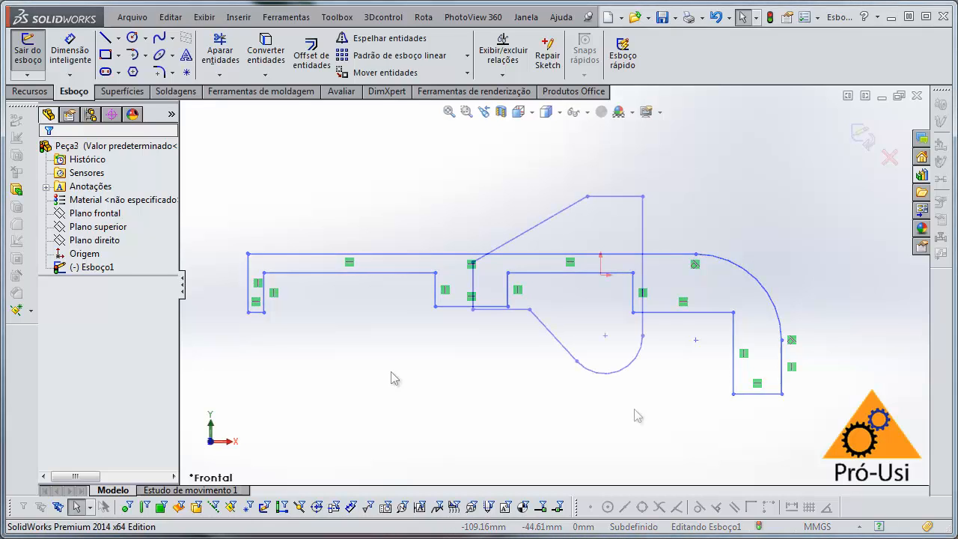
# In the Peça2 sketch, inspect the relations of the right vertical and upper slanted lines, and check the sketch relations display setting.
pyautogui.click(613, 205)
pyautogui.click(642, 223)
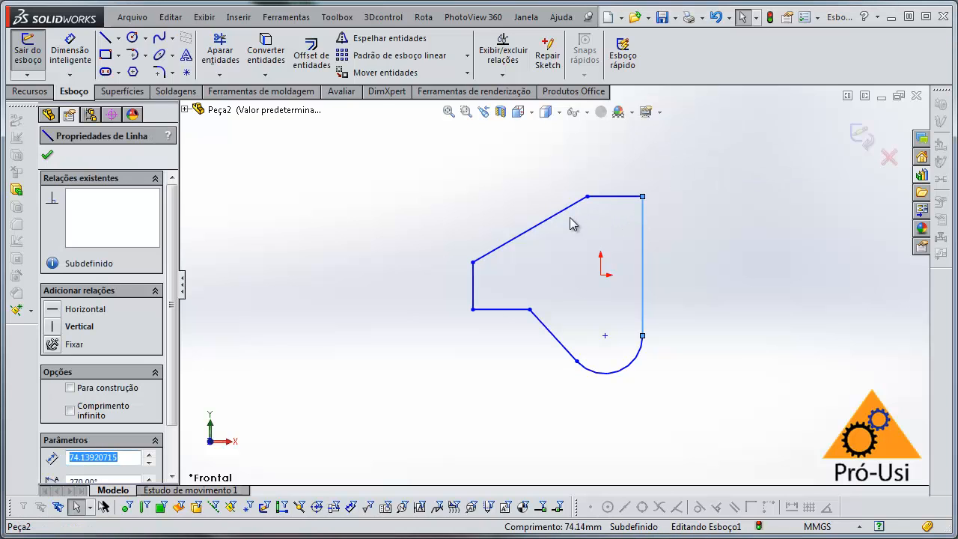
pyautogui.click(571, 253)
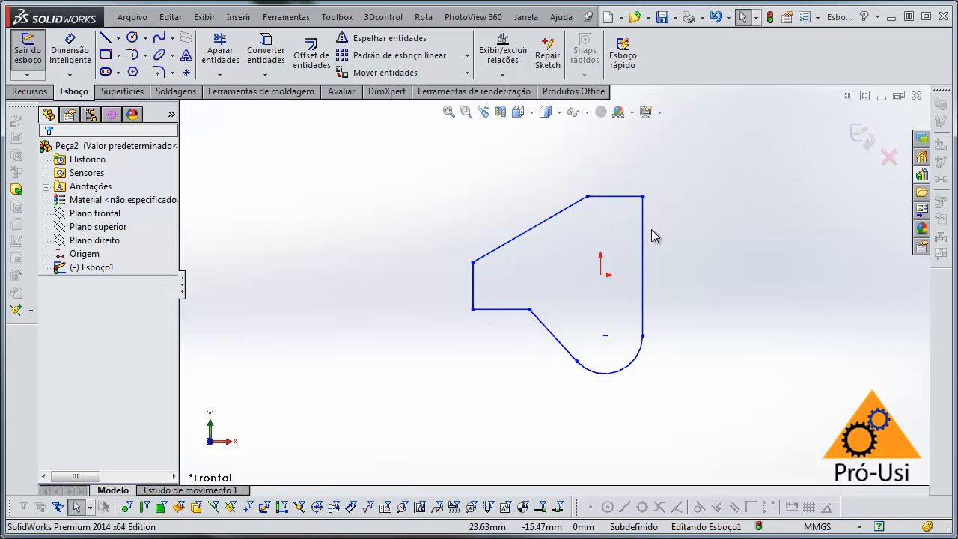
pyautogui.click(556, 217)
pyautogui.click(562, 257)
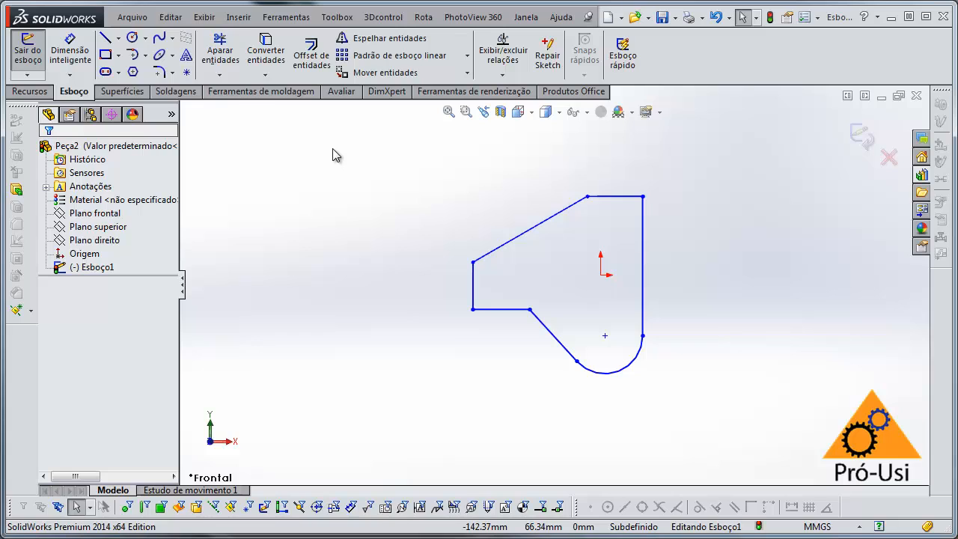
pyautogui.click(206, 17)
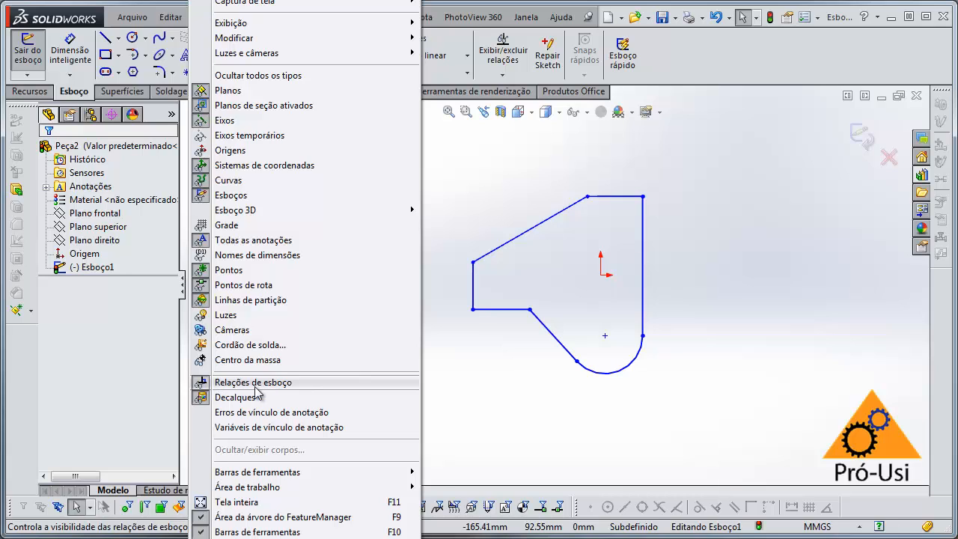
pyautogui.click(502, 388)
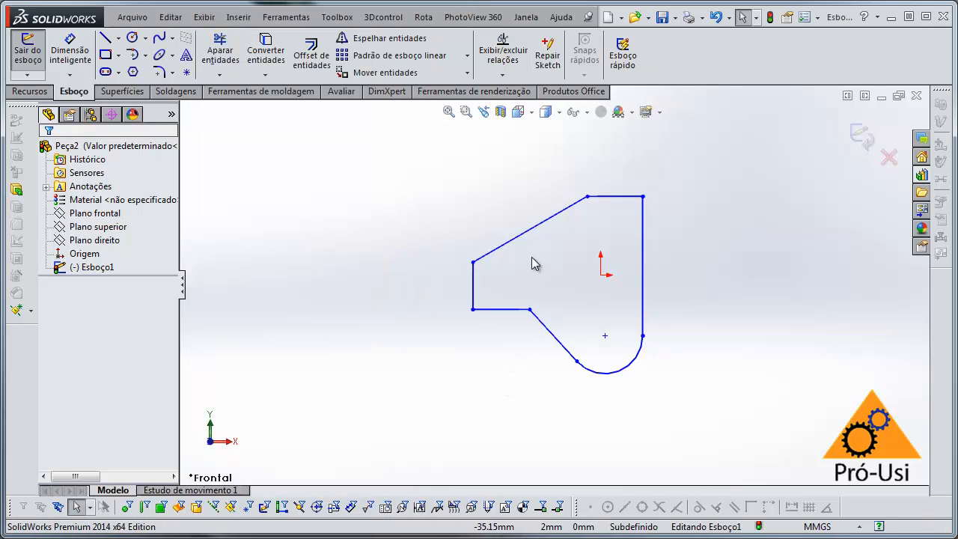
# Test the freedom of the top line's endpoints, moving its left endpoint outward so the line is about 39 mm long.
pyautogui.click(643, 197)
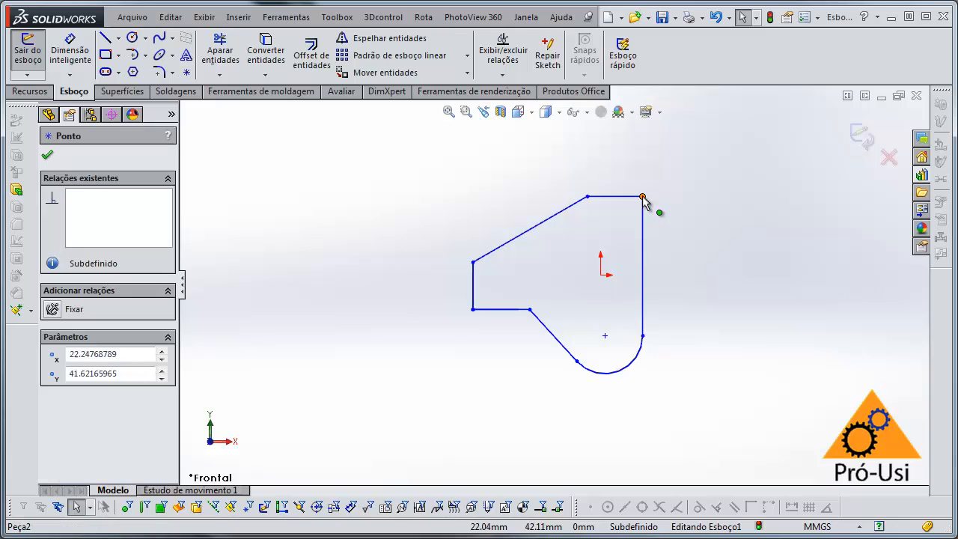
pyautogui.moveTo(642, 196)
pyautogui.mouseDown()
pyautogui.moveTo(627, 173)
pyautogui.moveTo(649, 203)
pyautogui.moveTo(641, 211)
pyautogui.moveTo(654, 207)
pyautogui.moveTo(644, 198)
pyautogui.moveTo(569, 204)
pyautogui.moveTo(541, 215)
pyautogui.moveTo(544, 200)
pyautogui.moveTo(569, 197)
pyautogui.mouseUp()
pyautogui.click(687, 214)
pyautogui.click(704, 248)
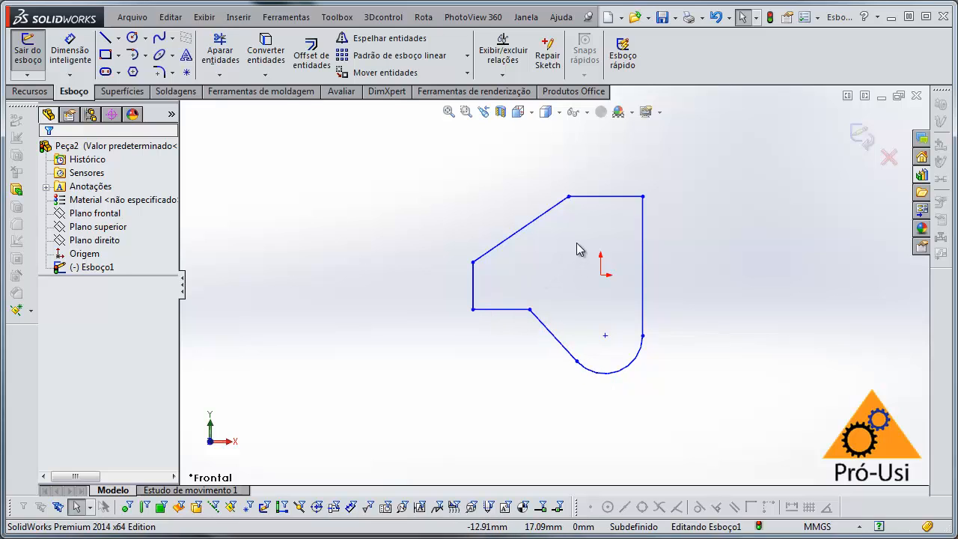
# Add a Horizontal relation to the profile's top line.
pyautogui.click(592, 198)
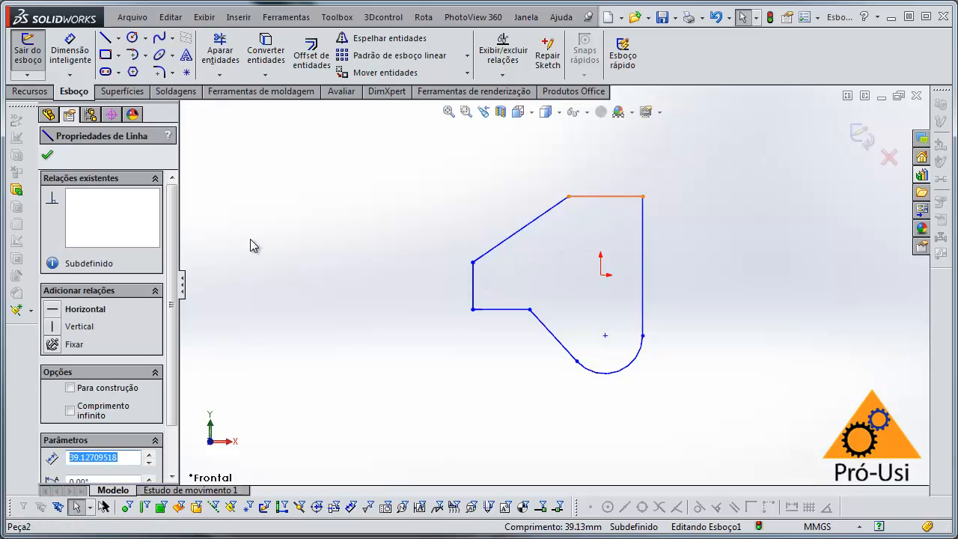
pyautogui.scroll(-2, 178, 278)
pyautogui.scroll(1, 178, 280)
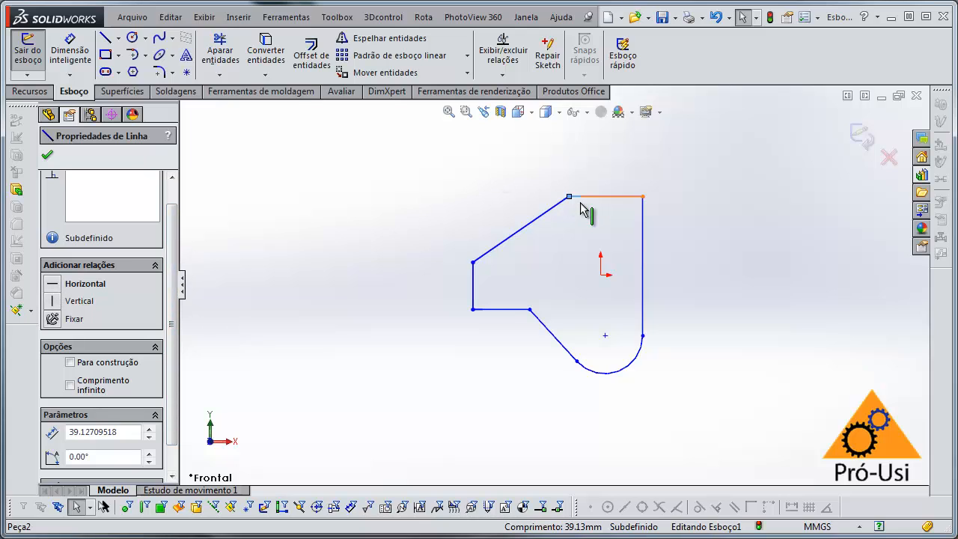
pyautogui.click(51, 287)
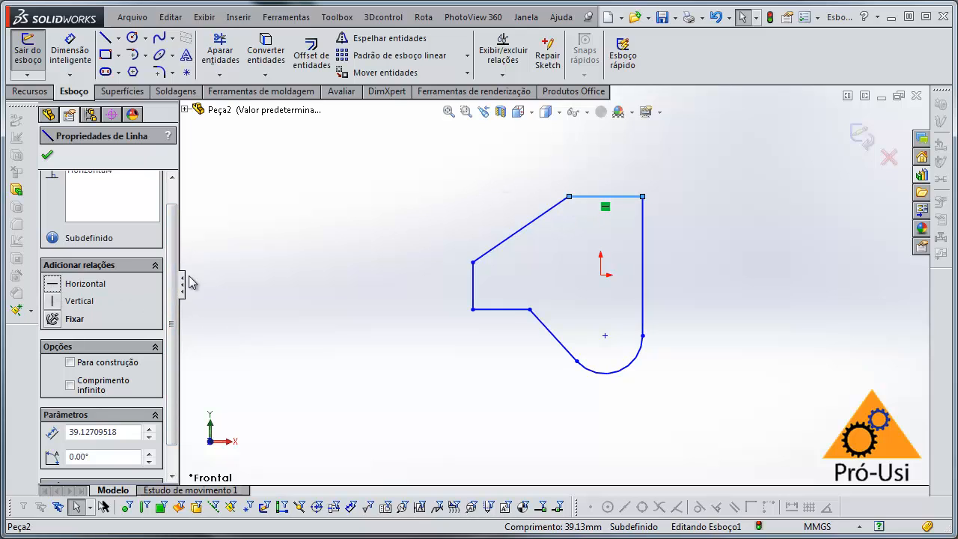
pyautogui.click(314, 246)
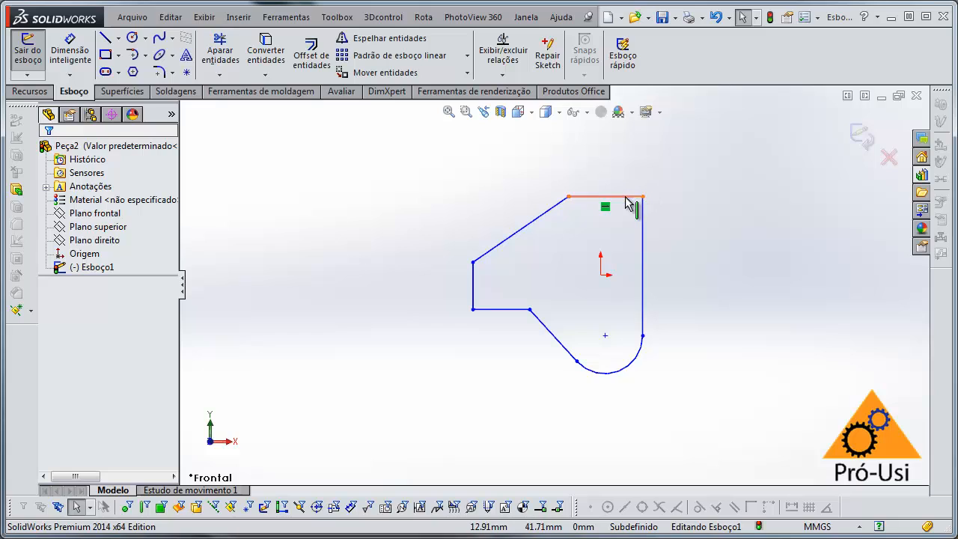
# Add a Vertical relation to the profile's long right line.
pyautogui.click(646, 234)
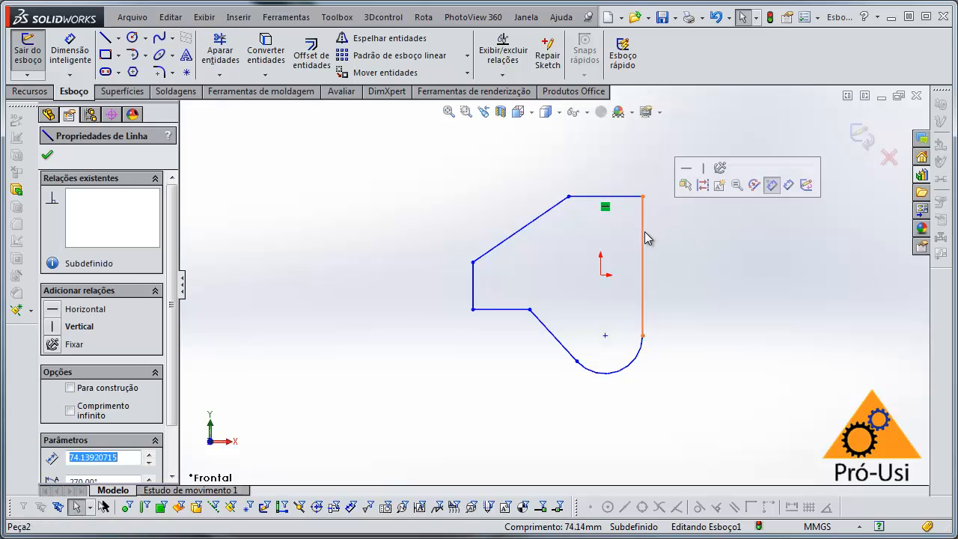
pyautogui.click(54, 327)
pyautogui.click(315, 303)
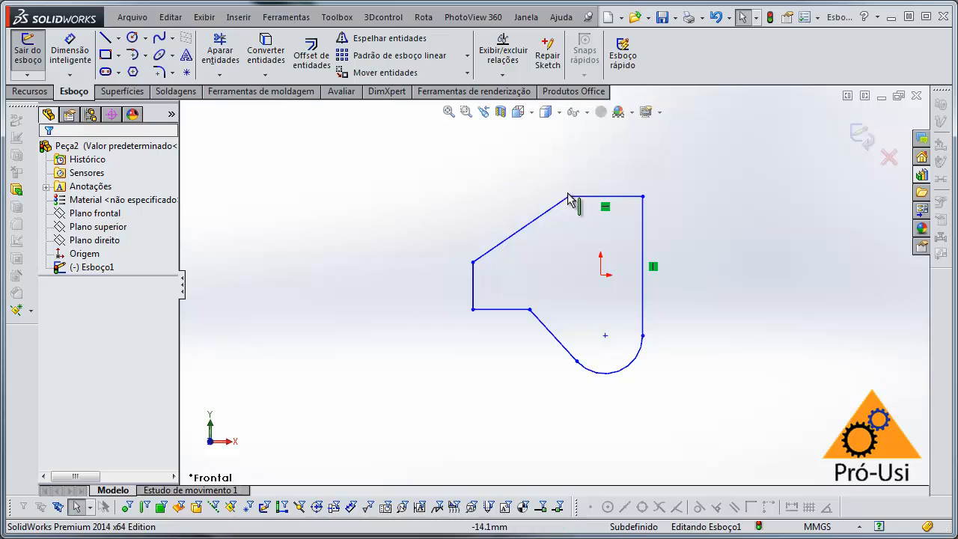
# Use the Add Relation command to make the short lower-left line horizontal.
pyautogui.click(503, 76)
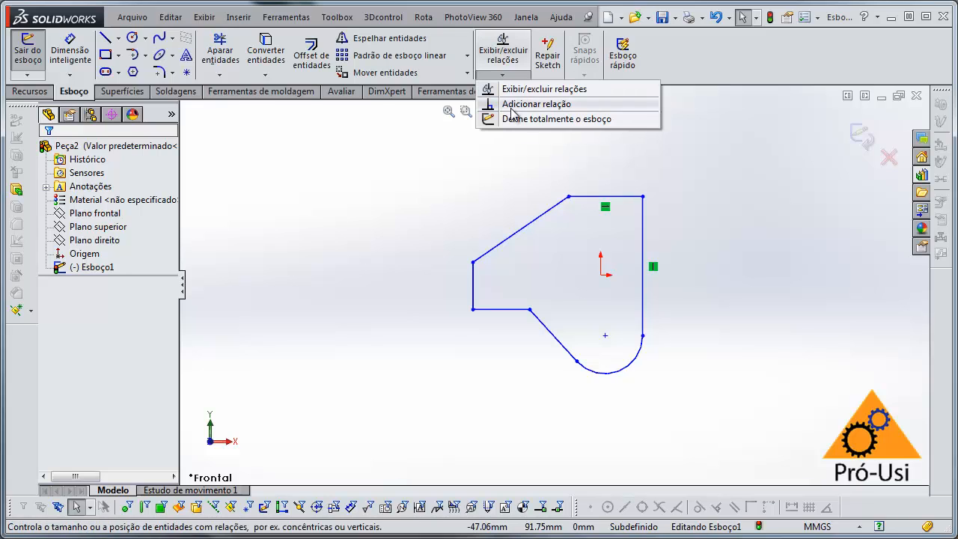
pyautogui.click(536, 105)
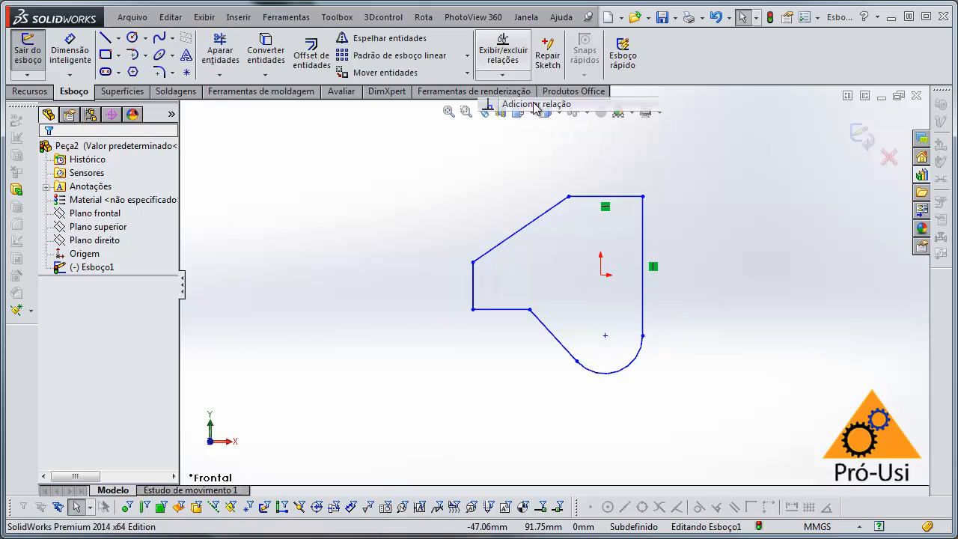
pyautogui.click(502, 309)
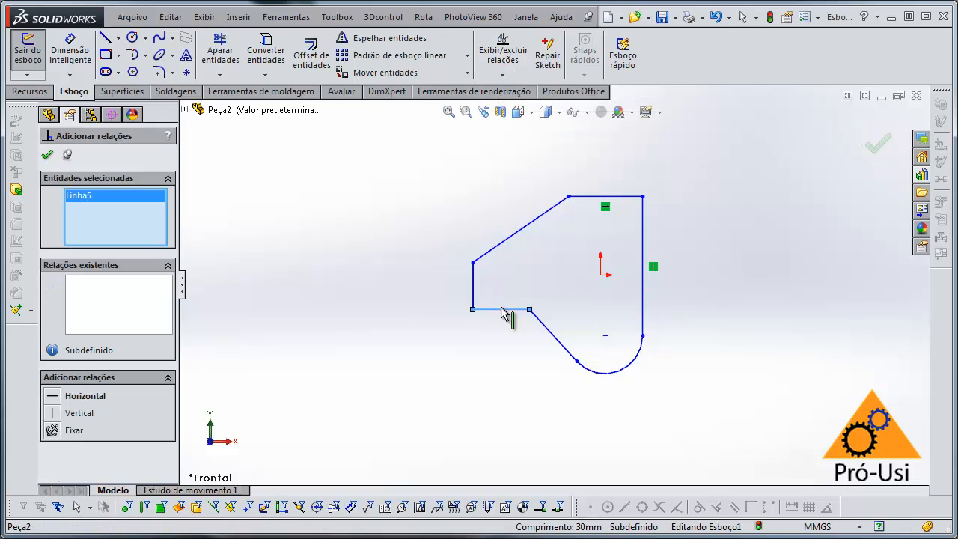
pyautogui.click(51, 397)
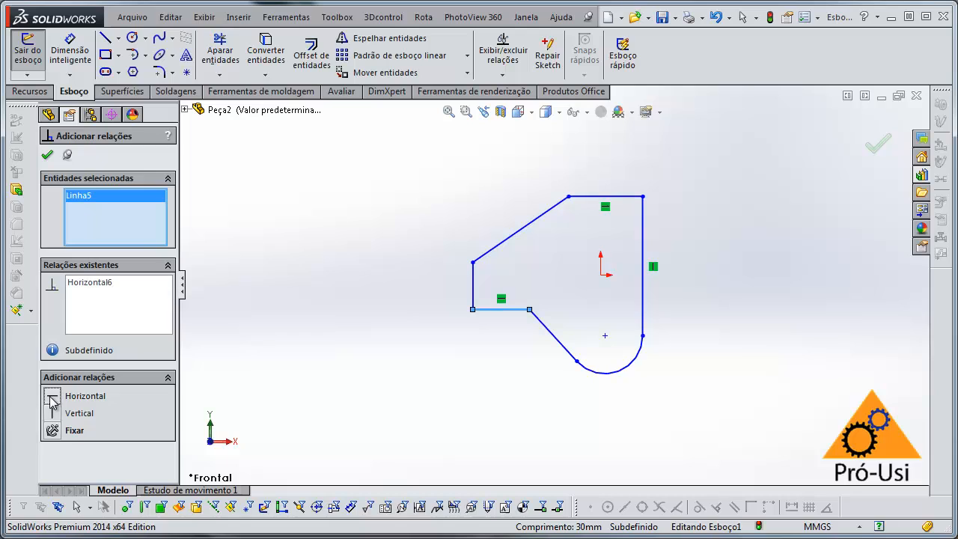
# Add a Vertical relation to the short left edge of the profile.
pyautogui.click(473, 292)
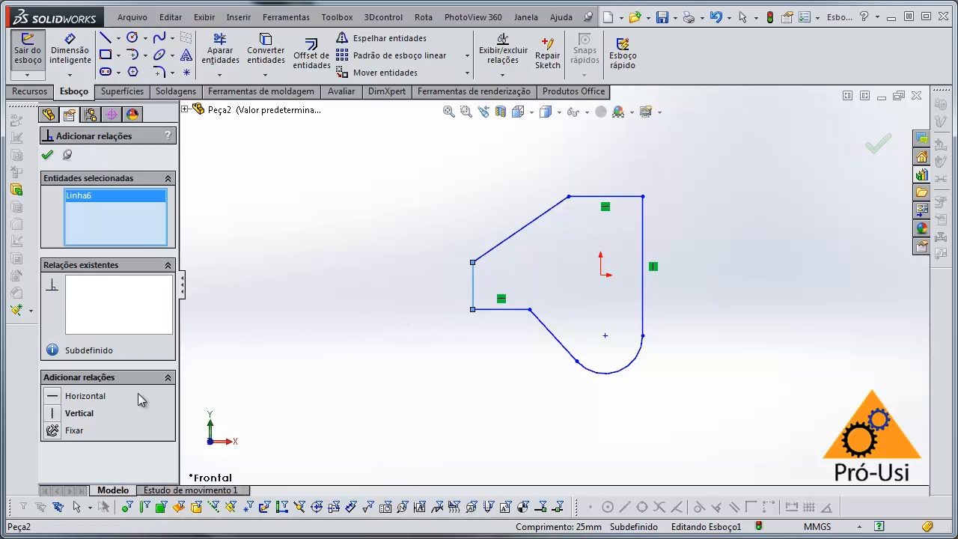
pyautogui.press('Escape')
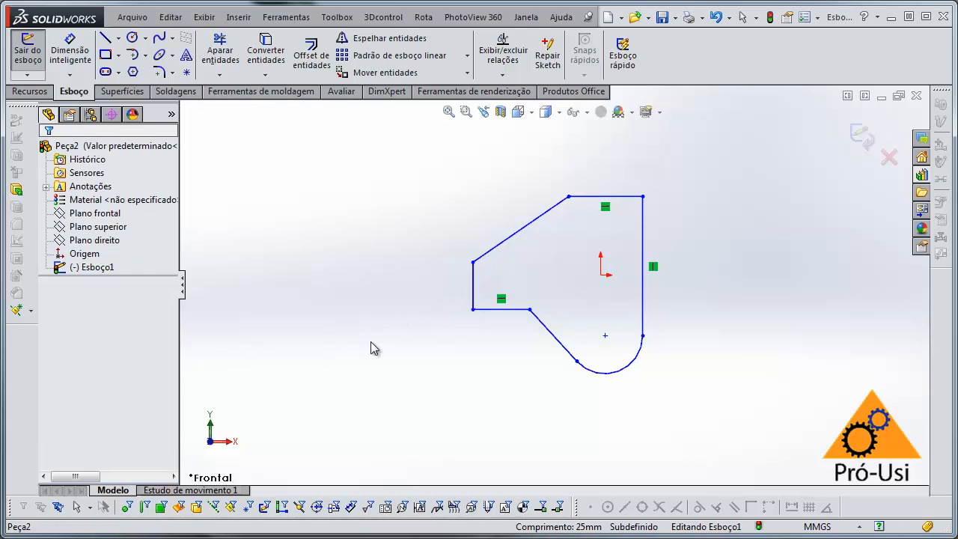
pyautogui.click(473, 299)
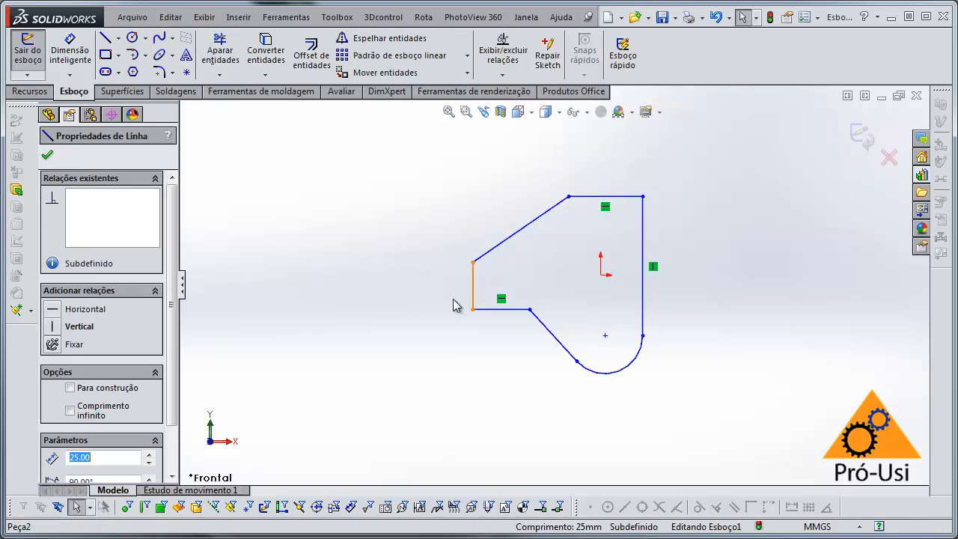
pyautogui.click(54, 328)
pyautogui.press('Escape')
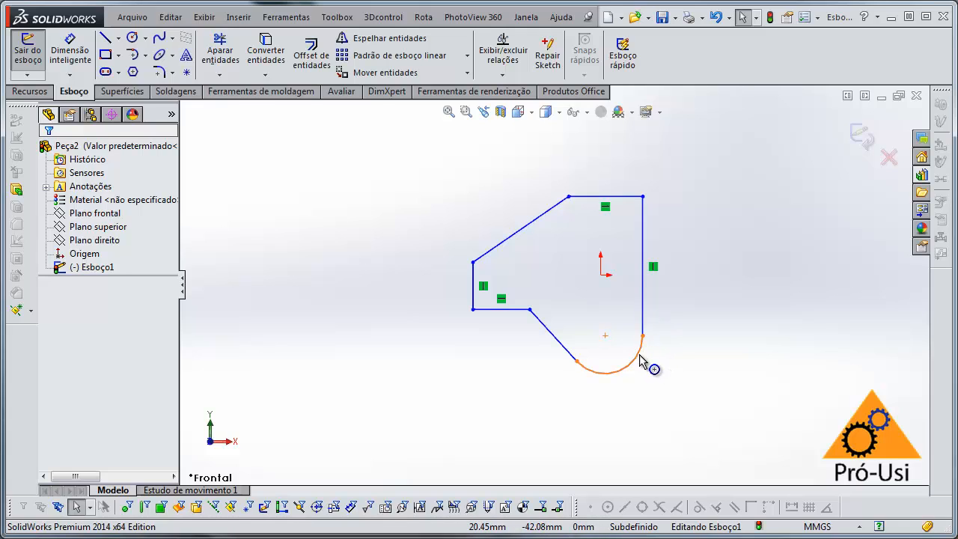
# Add a Tangent relation between the bottom arc and the long right vertical line.
pyautogui.click(651, 367)
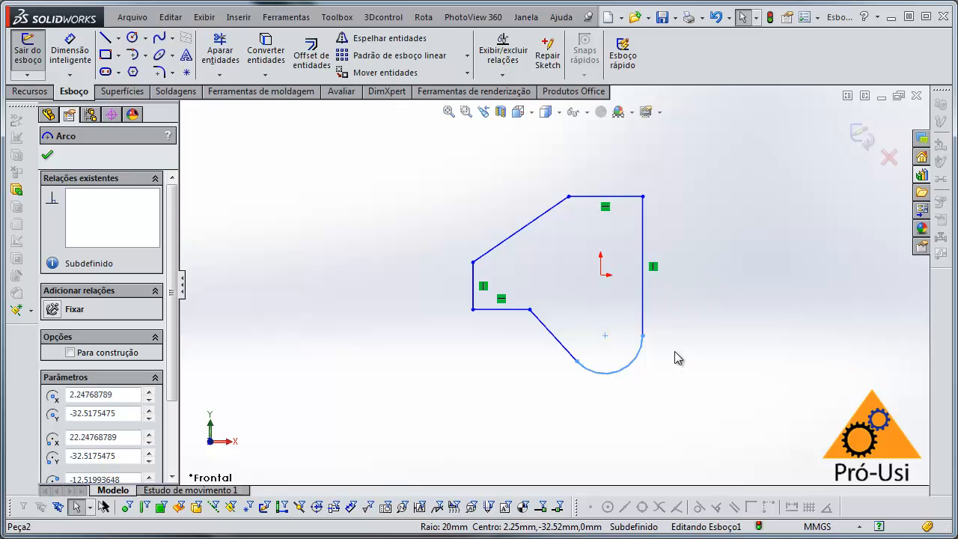
pyautogui.keyDown('ctrl'); pyautogui.click(646, 310); pyautogui.keyUp('ctrl')
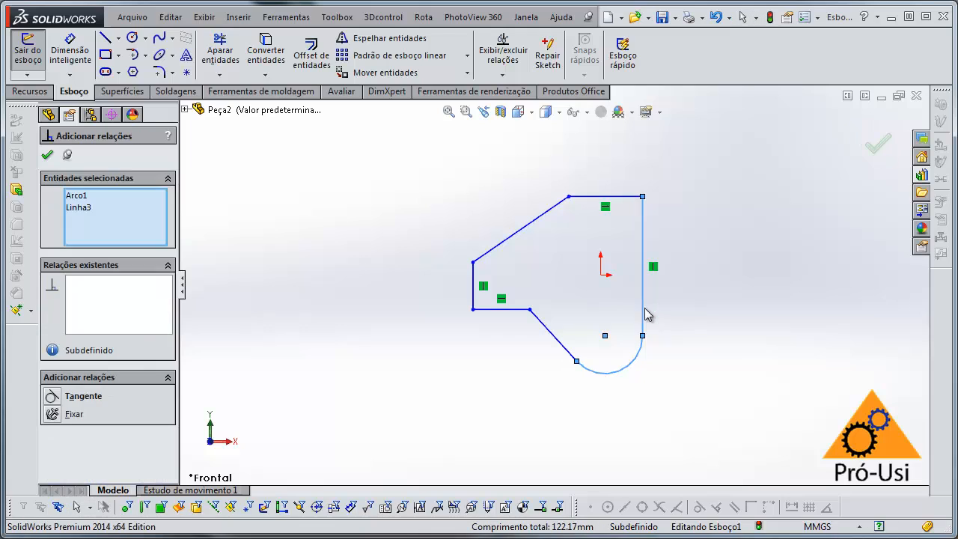
pyautogui.click(51, 399)
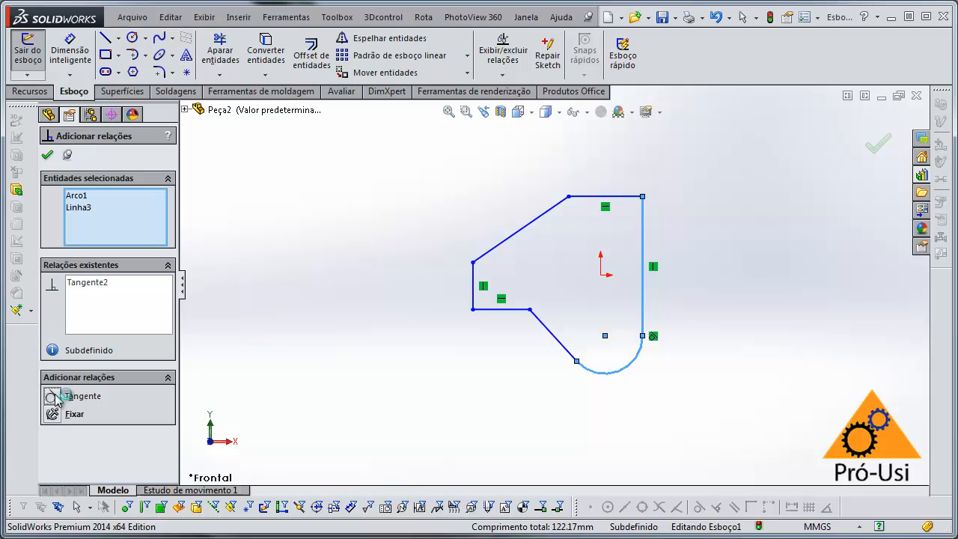
pyautogui.press('Escape')
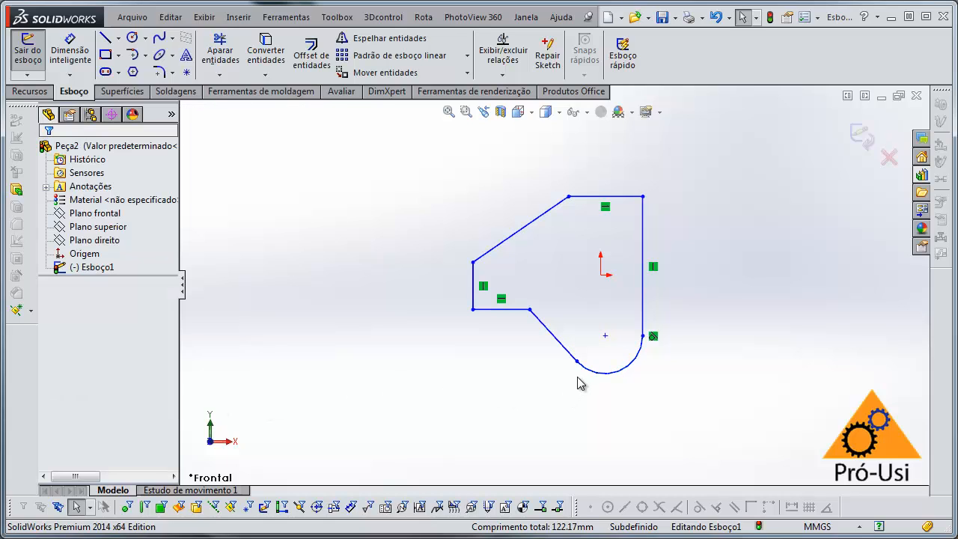
# Add a Tangent relation between the bottom arc and the lower slanted line.
pyautogui.click(602, 373)
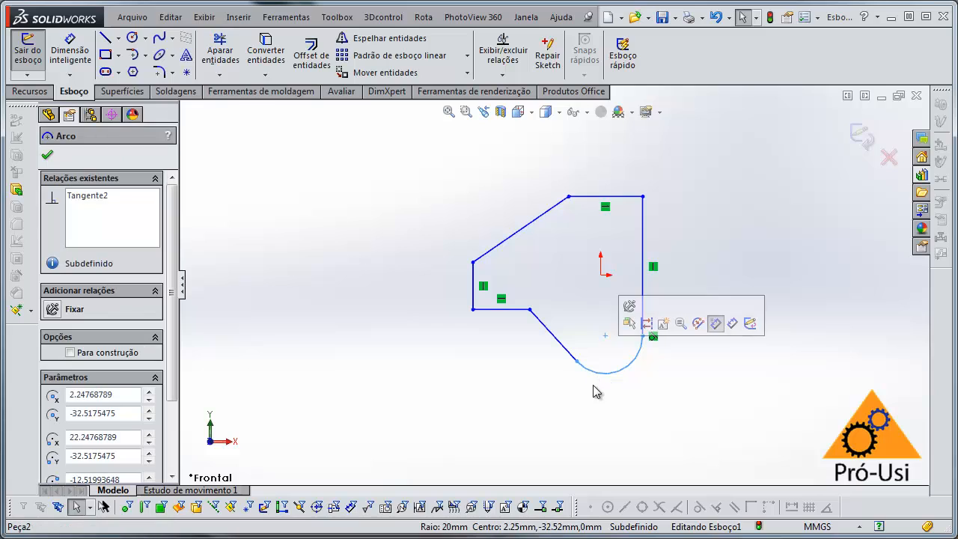
pyautogui.keyDown('ctrl'); pyautogui.click(555, 341); pyautogui.keyUp('ctrl')
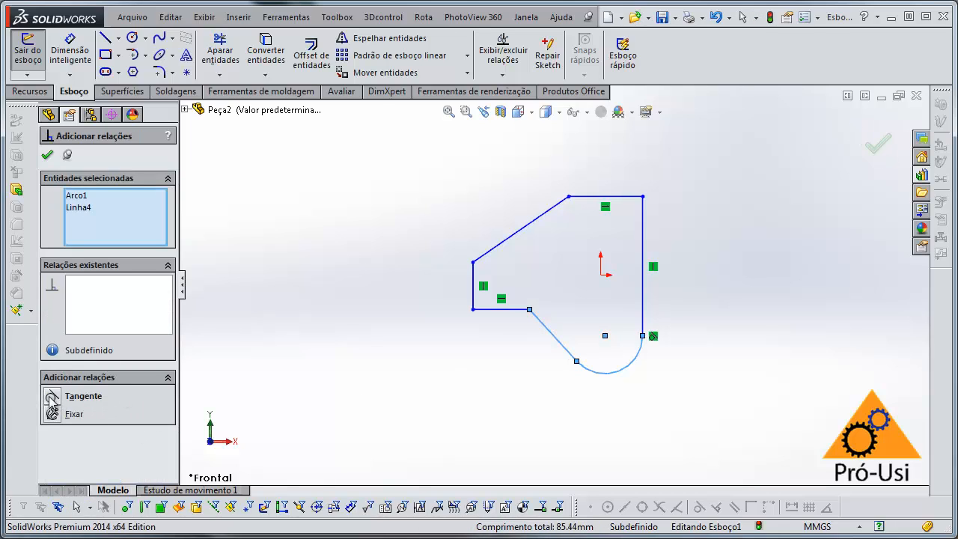
pyautogui.click(51, 398)
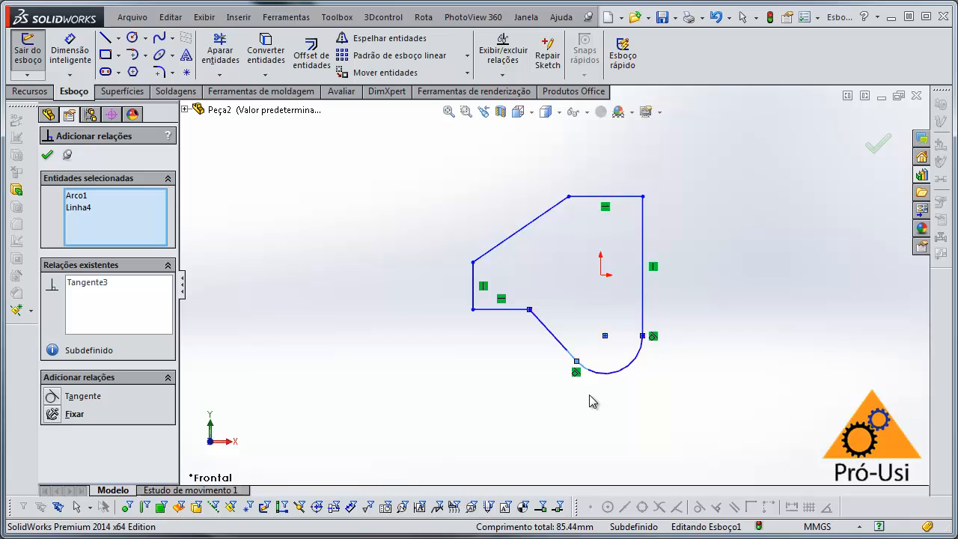
# Add a Perpendicular relation between the top horizontal line and the long right vertical line.
pyautogui.click(627, 200)
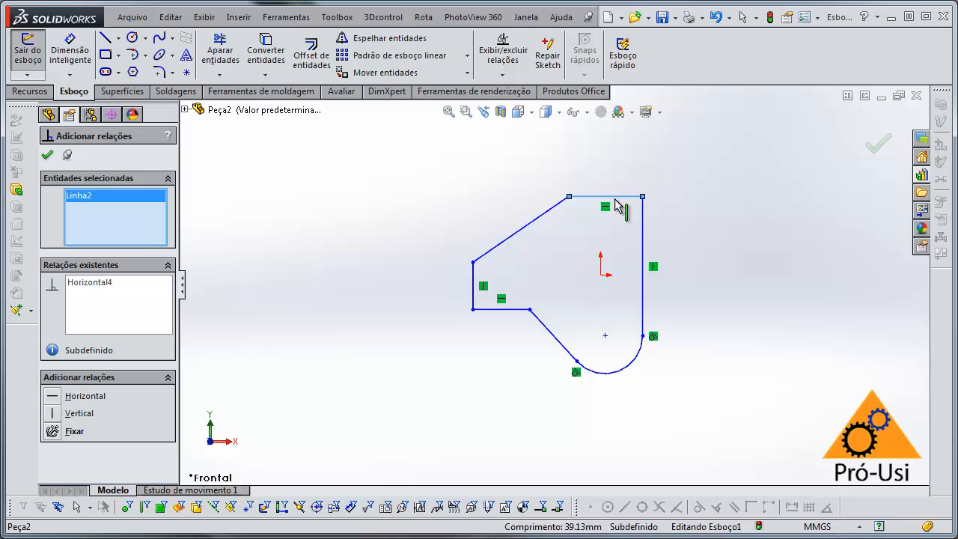
pyautogui.click(642, 229)
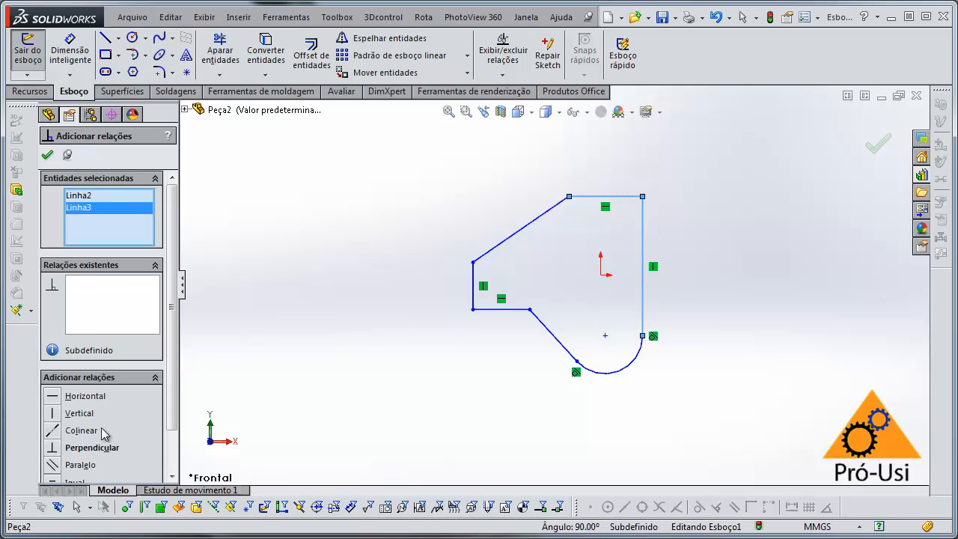
pyautogui.scroll(-1, 169, 421)
pyautogui.scroll(-1, 169, 421)
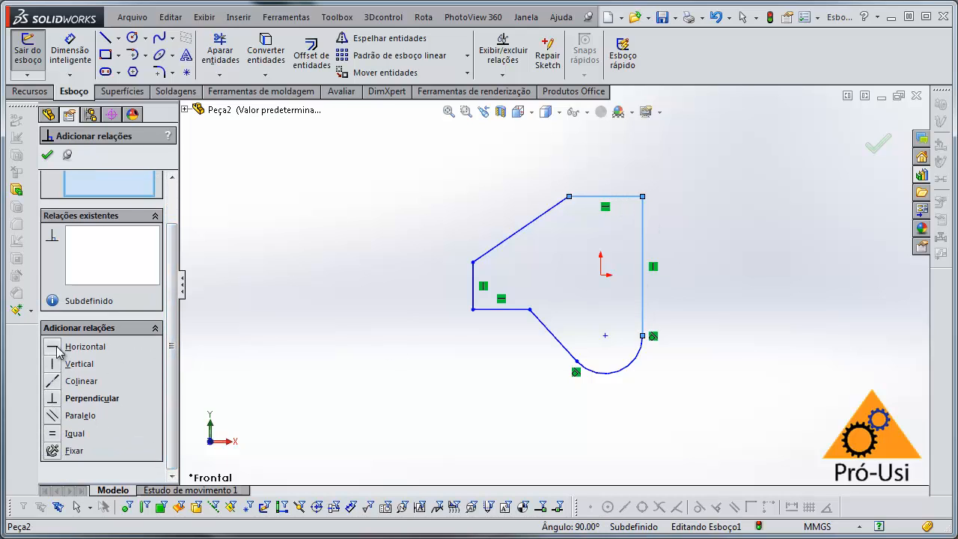
pyautogui.click(53, 401)
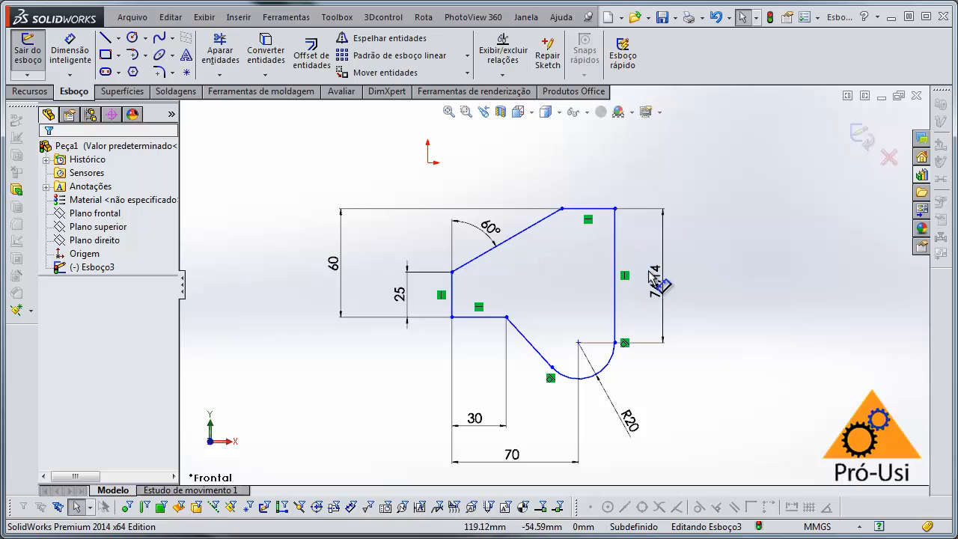
# Move the dimensioned profile slightly by the endpoint joining its slanted line and top line to test its freedom.
pyautogui.moveTo(563, 208)
pyautogui.mouseDown()
pyautogui.moveTo(503, 219)
pyautogui.moveTo(582, 201)
pyautogui.moveTo(548, 204)
pyautogui.mouseUp()
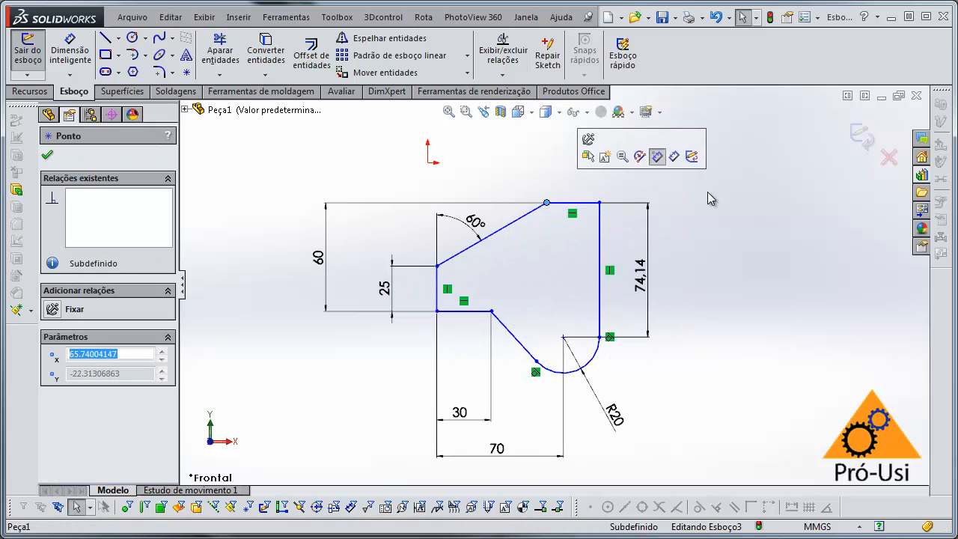
pyautogui.click(677, 254)
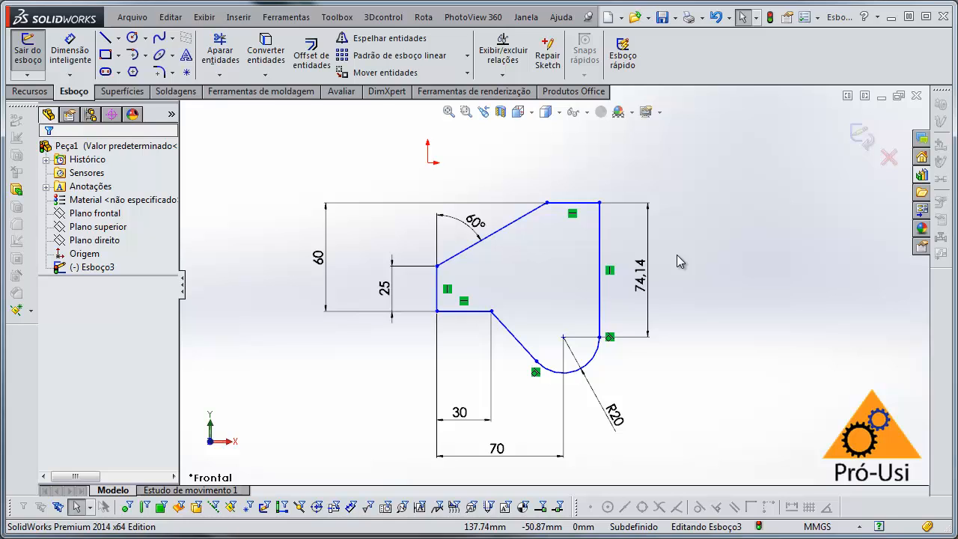
# Dimension the horizontal distance from the origin to the centre of the R20 arc, keeping its current value.
pyautogui.click(70, 52)
pyautogui.click(428, 162)
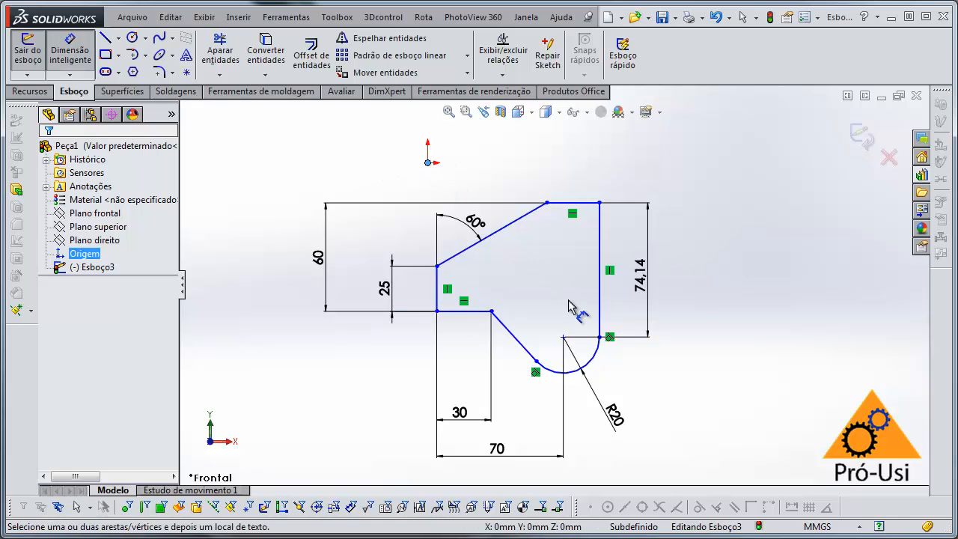
pyautogui.click(563, 338)
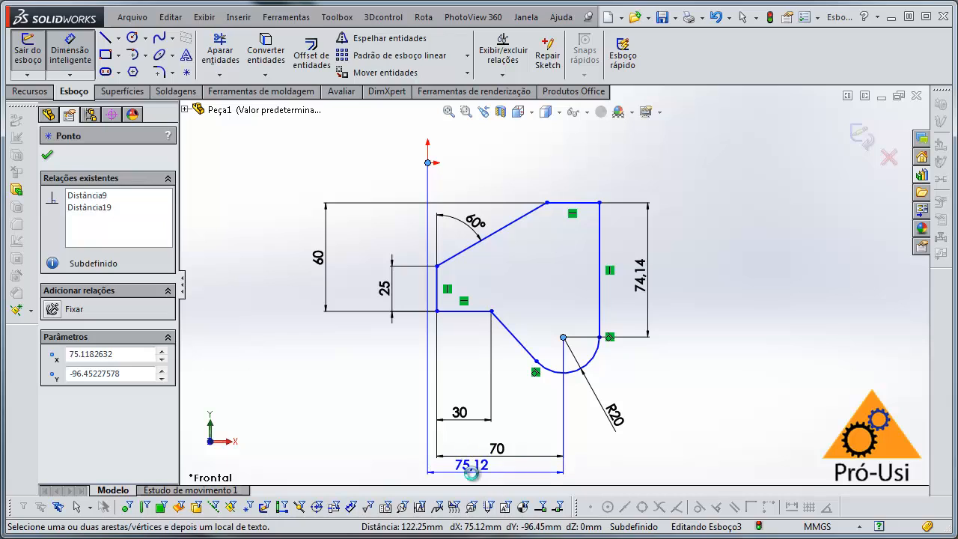
pyautogui.click(479, 470)
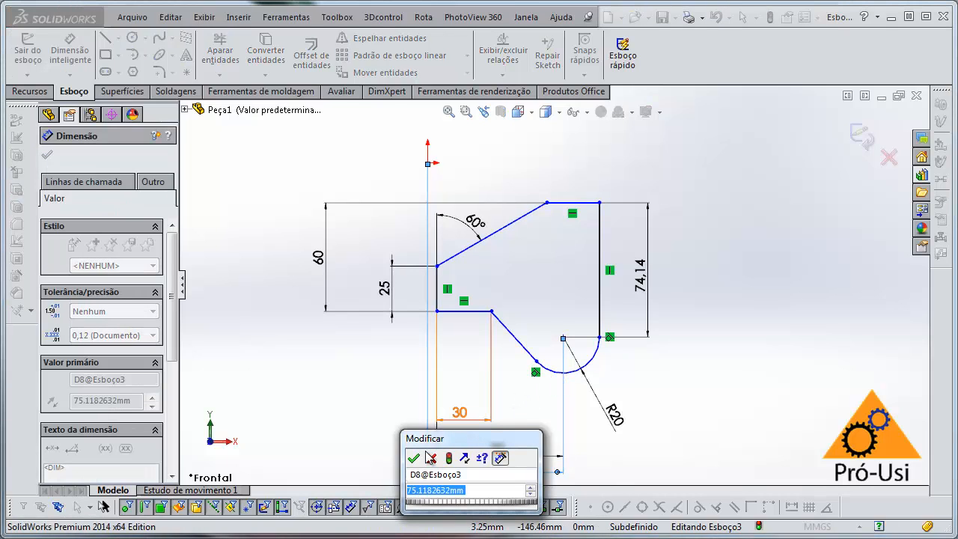
pyautogui.click(429, 457)
pyautogui.moveTo(560, 337); pyautogui.dragTo(427, 163)
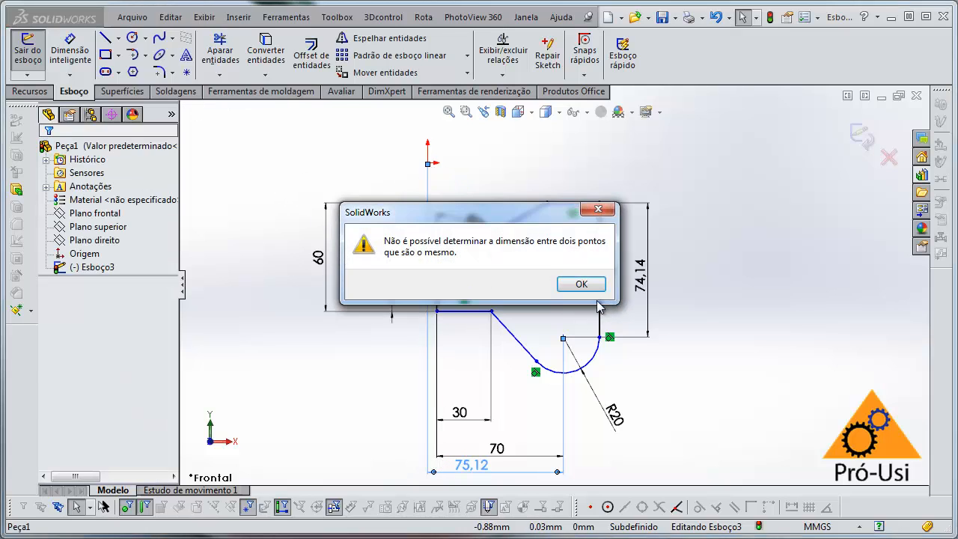
pyautogui.press('Return')
# Dimension the vertical distance from the origin to the centre of the R20 arc, keeping its current value.
pyautogui.click(69, 49)
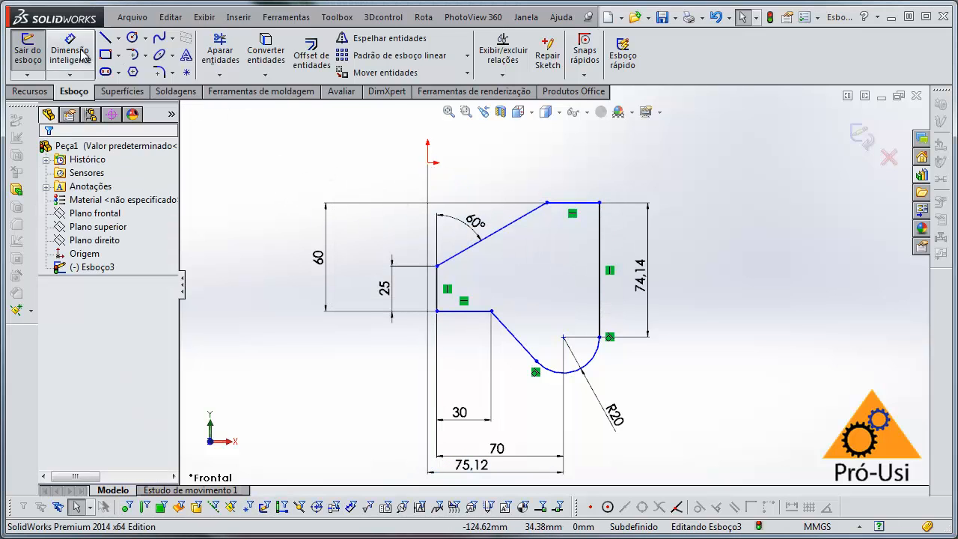
pyautogui.click(563, 337)
pyautogui.click(428, 162)
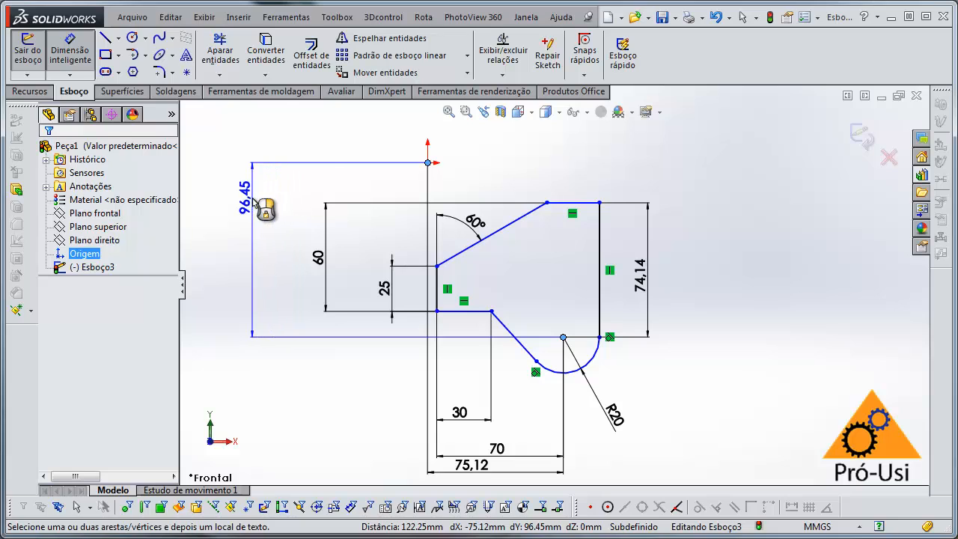
pyautogui.click(246, 196)
pyautogui.press('Return')
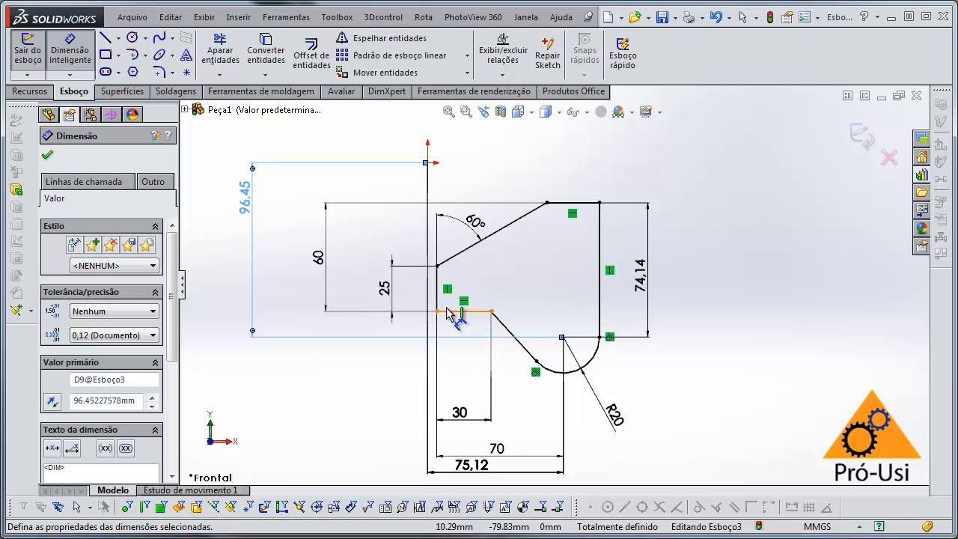
pyautogui.press('Escape')
# Delete the vertical and horizontal dimensions that locate the arc centre from the origin.
pyautogui.click(333, 165)
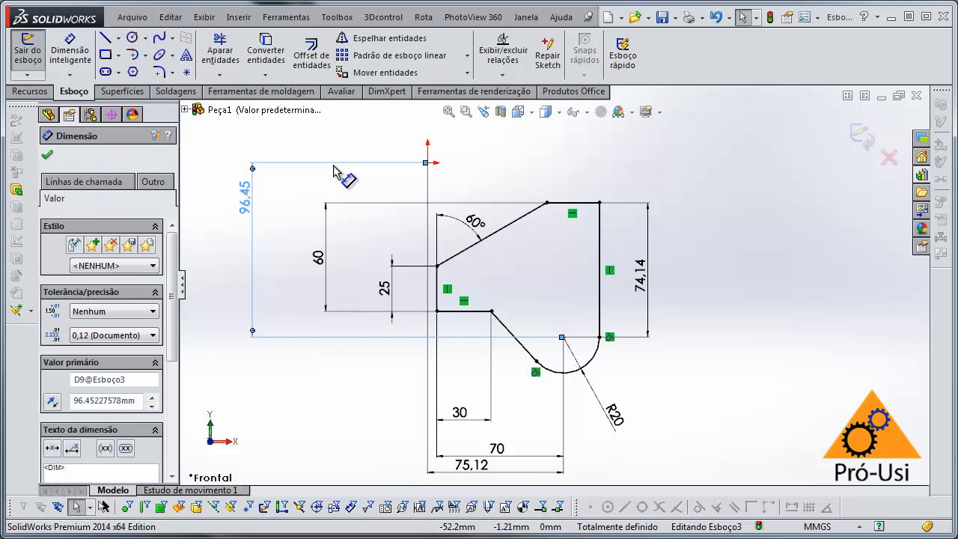
pyautogui.press('Delete')
pyautogui.click(470, 465)
pyautogui.press('Delete')
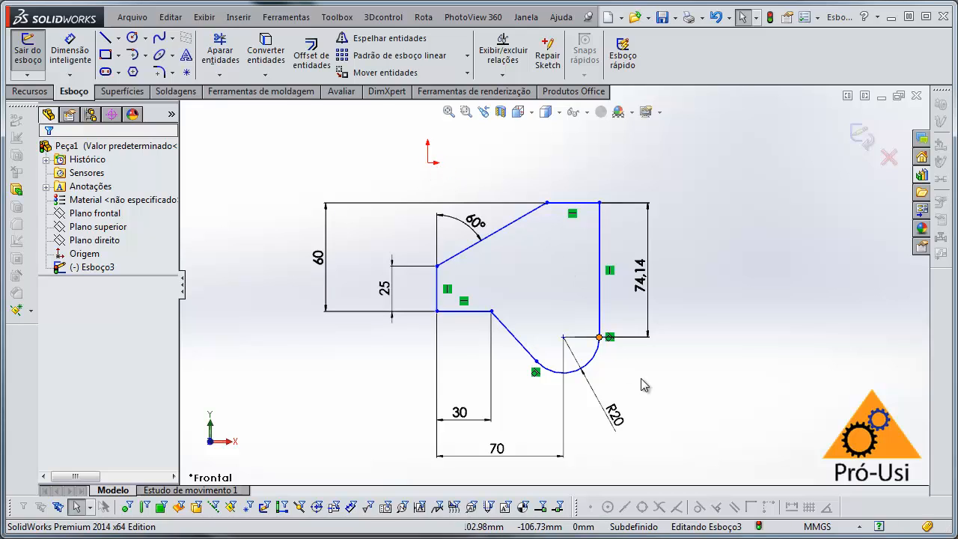
# Add a Coincident relation between the centre of the R20 arc and the sketch origin.
pyautogui.click(563, 338)
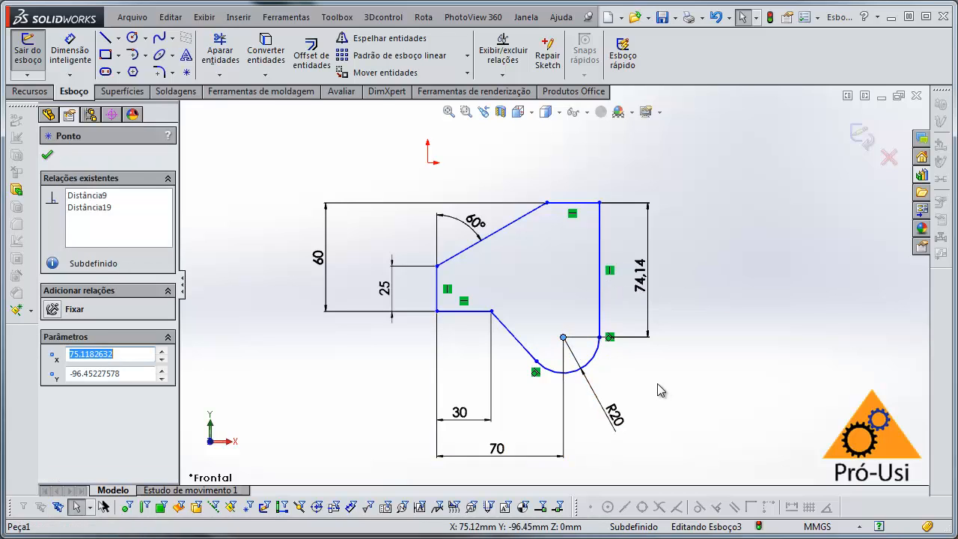
pyautogui.keyDown('ctrl'); pyautogui.click(429, 164); pyautogui.keyUp('ctrl')
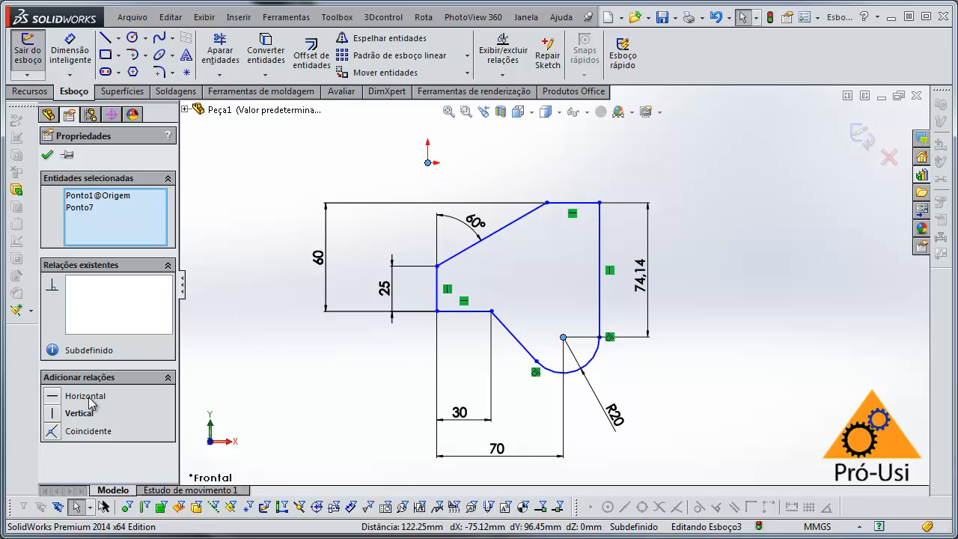
pyautogui.click(52, 432)
pyautogui.scroll(-3, 449, 259)
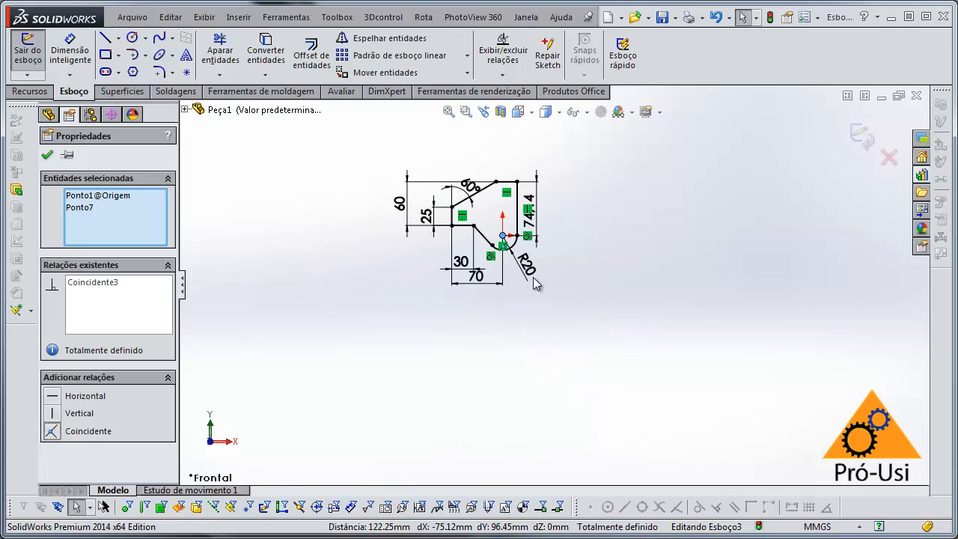
pyautogui.scroll(2, 472, 232)
pyautogui.scroll(-2, 516, 281)
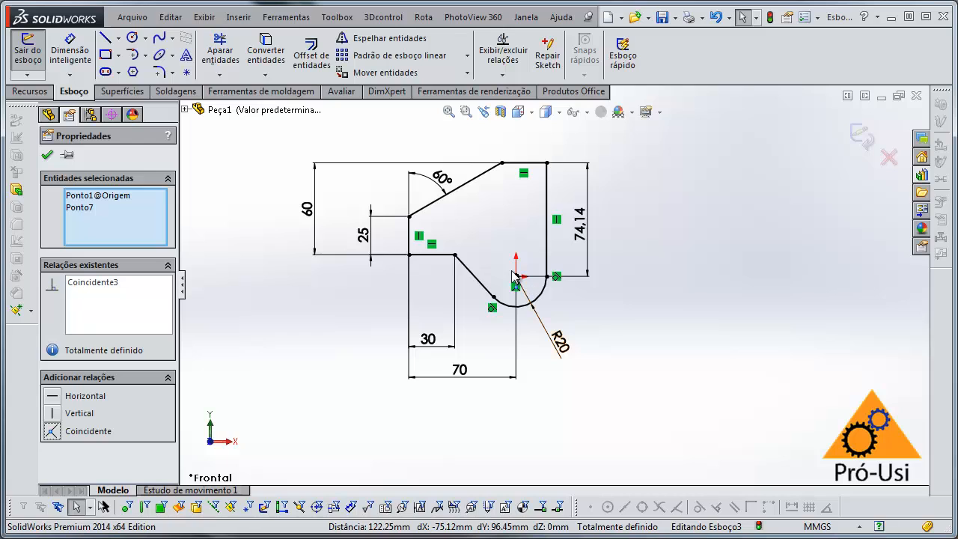
pyautogui.click(634, 334)
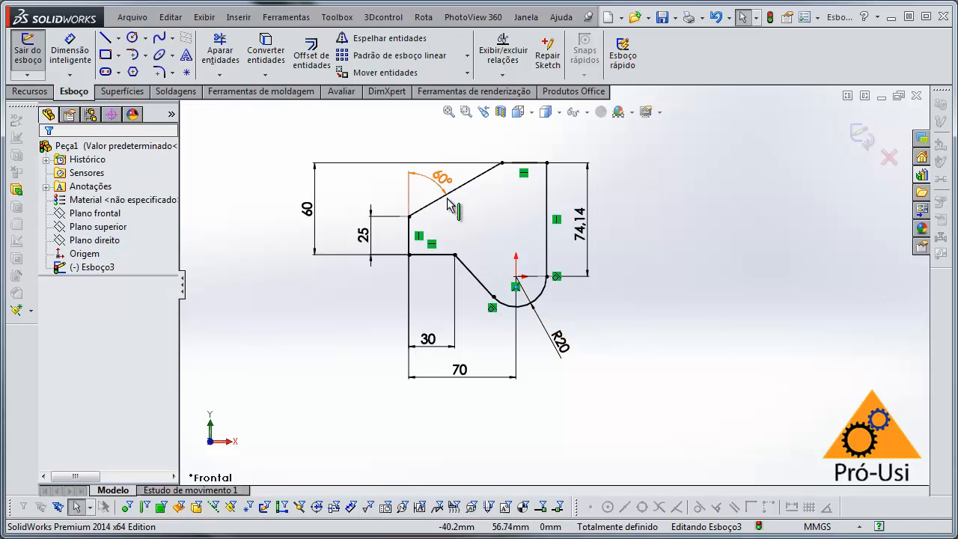